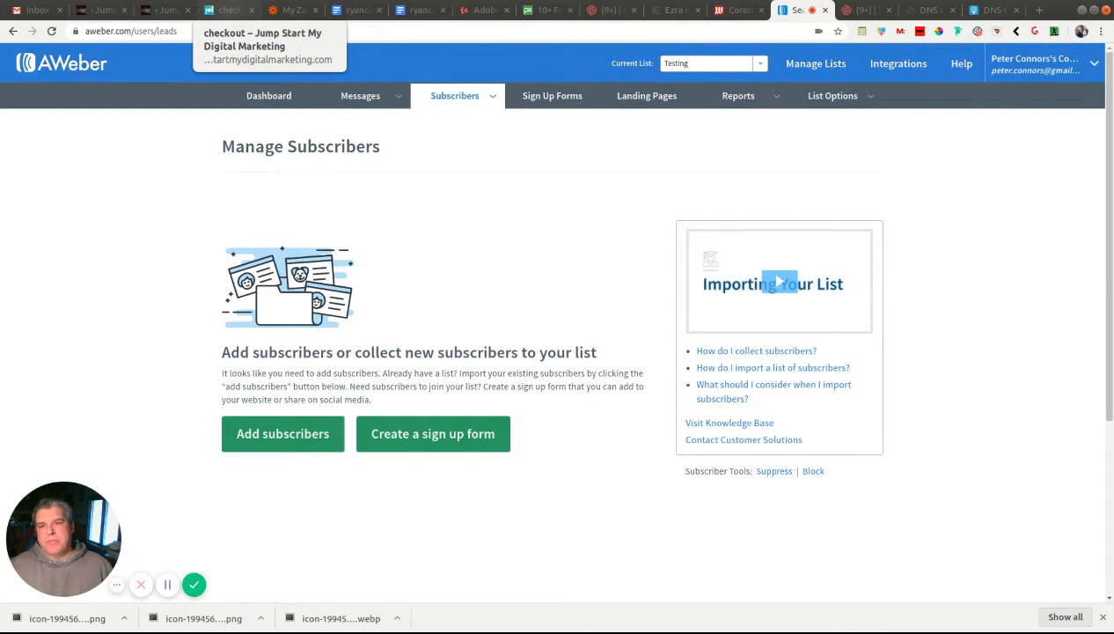
# Switch to the checkout page and fill in the opt-in form's name, e-mail address and phone fields
pyautogui.click(227, 10)
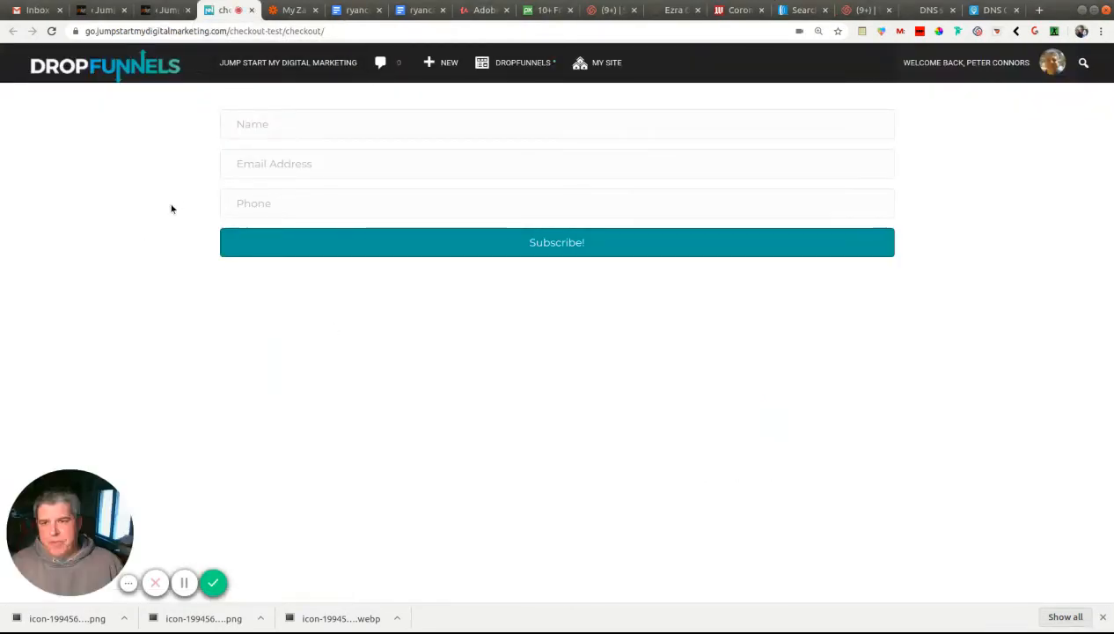
pyautogui.click(296, 123)
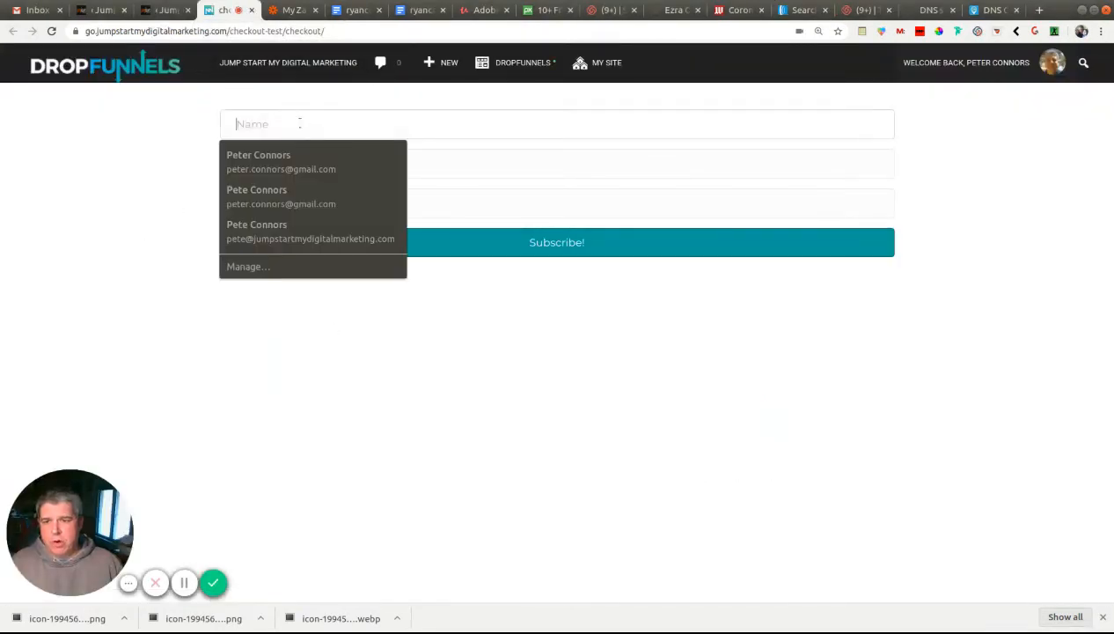
pyautogui.click(299, 169)
pyautogui.click(311, 202)
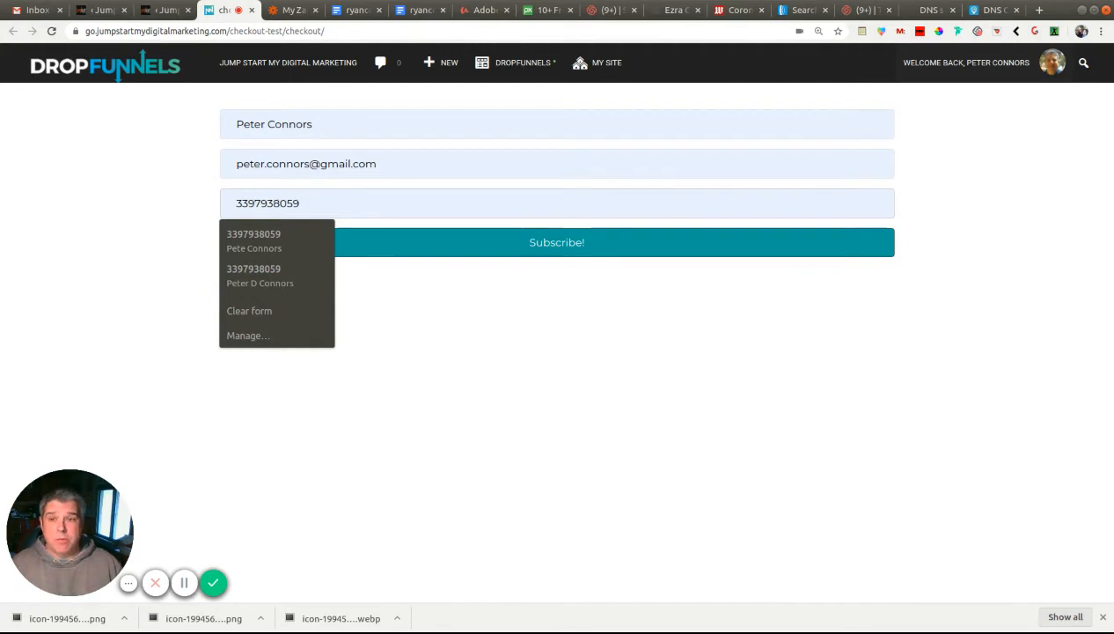
# Open the checkout page in the page builder and view the Optin Form module's general settings
pyautogui.click(516, 66)
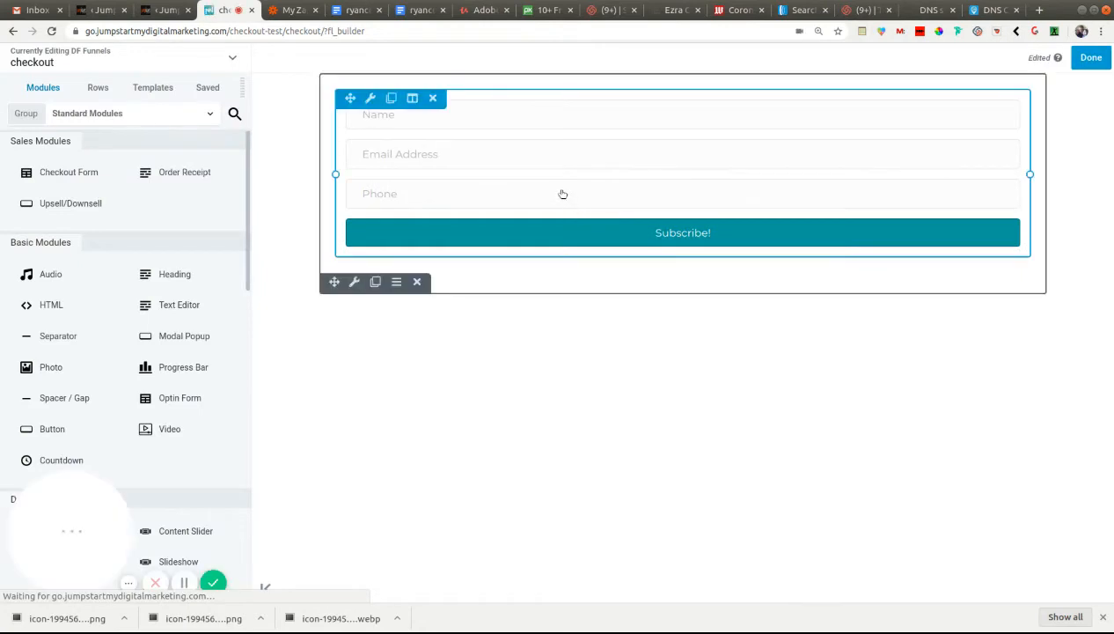
pyautogui.click(562, 194)
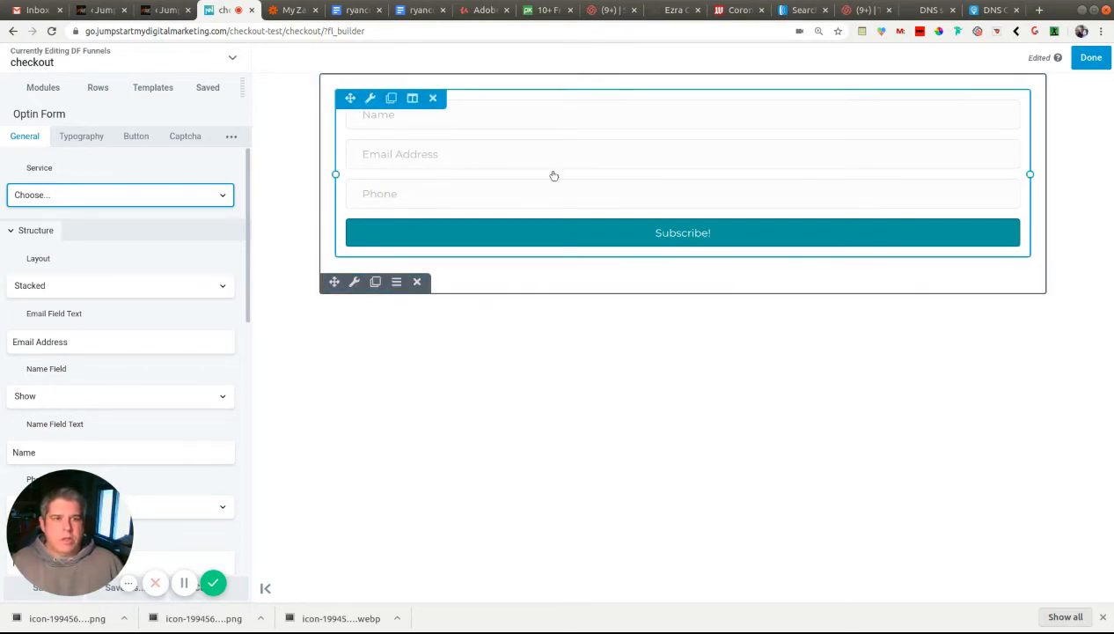
# Switch to AWeber, add a custom field named Phone Number to the Testing list, and save it
pyautogui.click(806, 10)
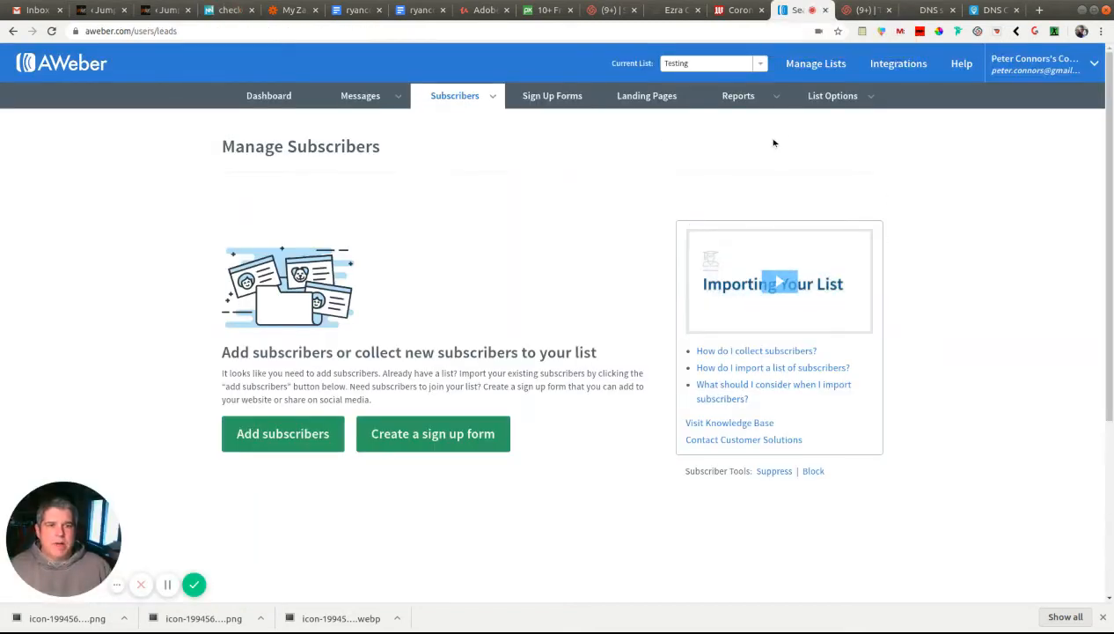
pyautogui.moveTo(845, 99)
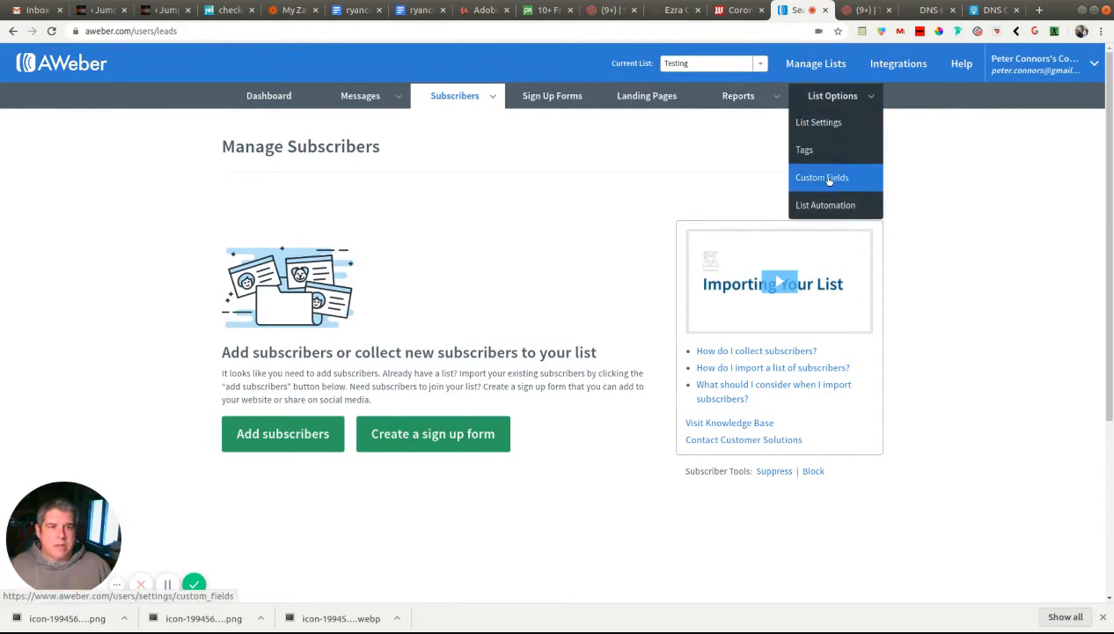
pyautogui.click(828, 180)
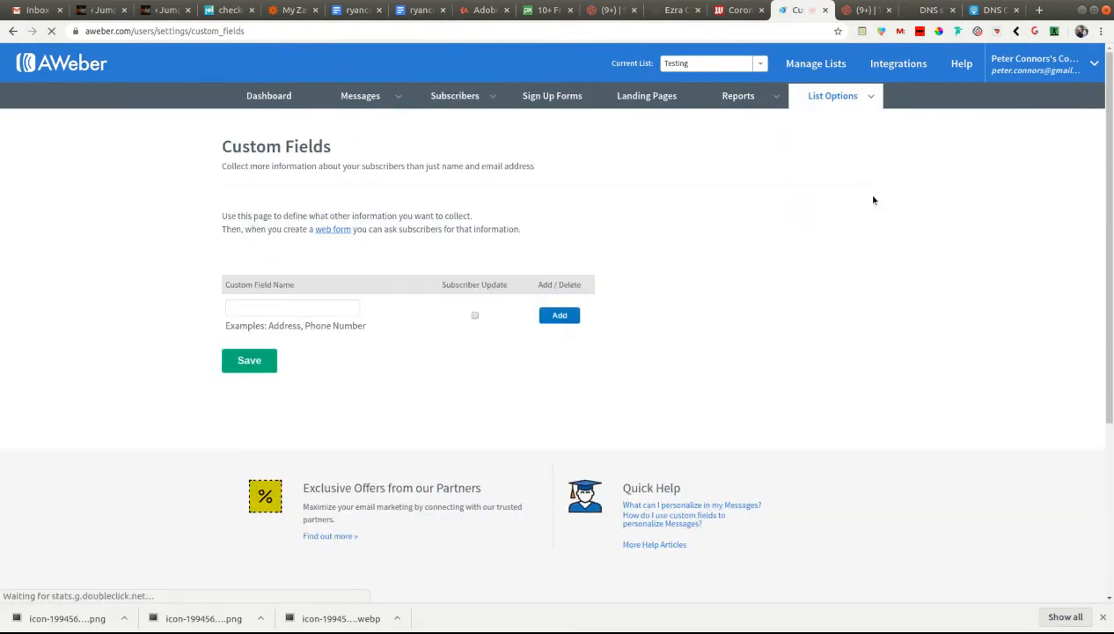
pyautogui.click(304, 308)
pyautogui.click(299, 329)
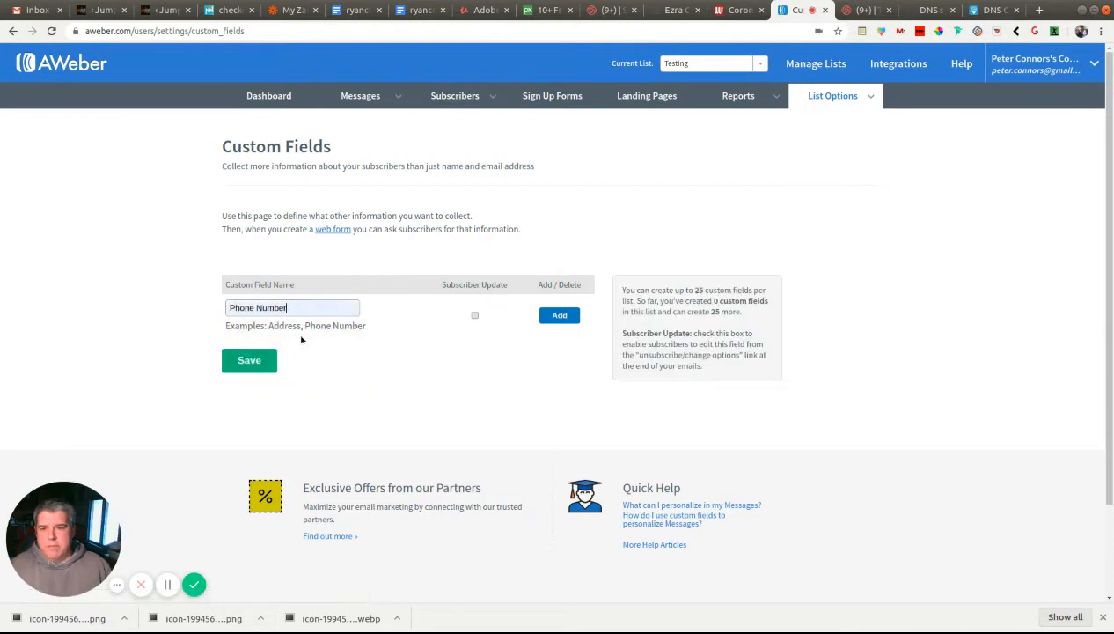
pyautogui.click(563, 315)
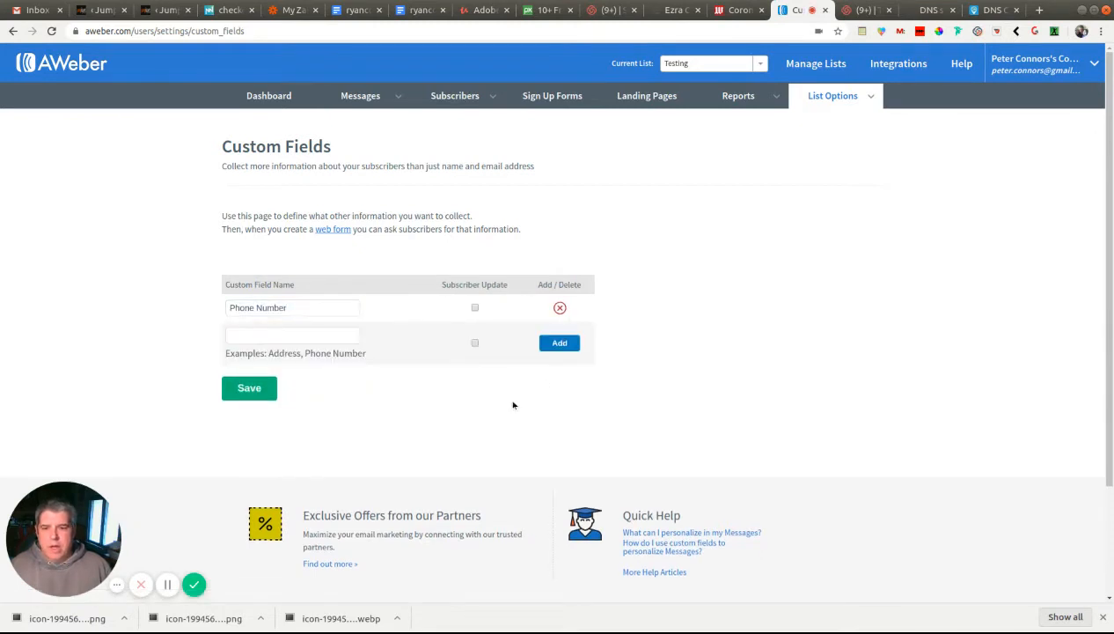
pyautogui.click(249, 388)
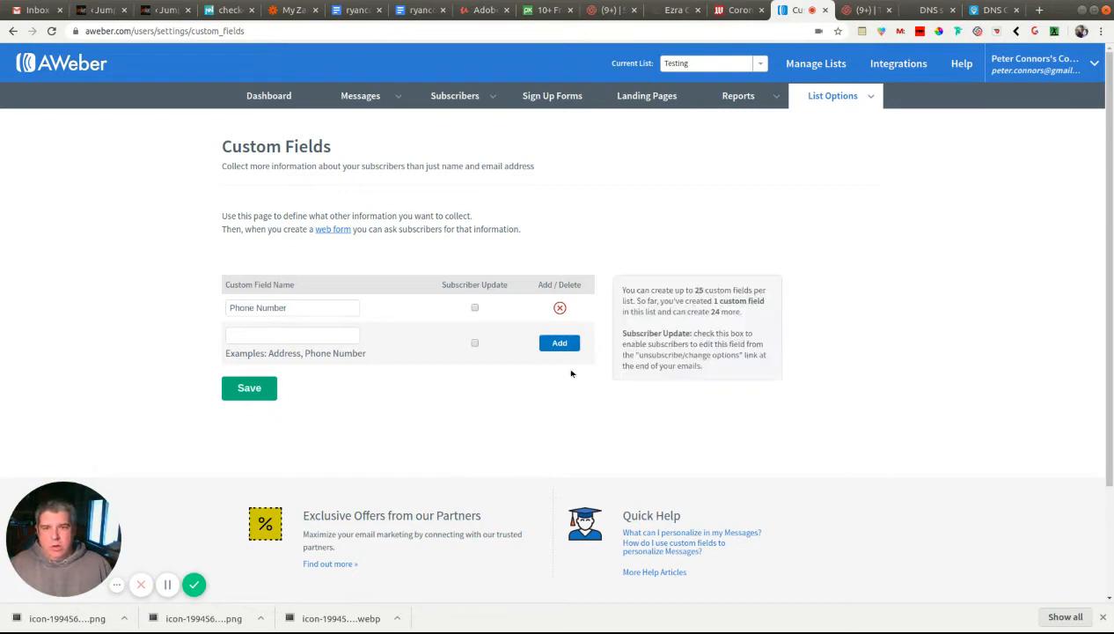
# Return to the checkout page in DropFunnels, finish editing and leave the page builder
pyautogui.click(231, 9)
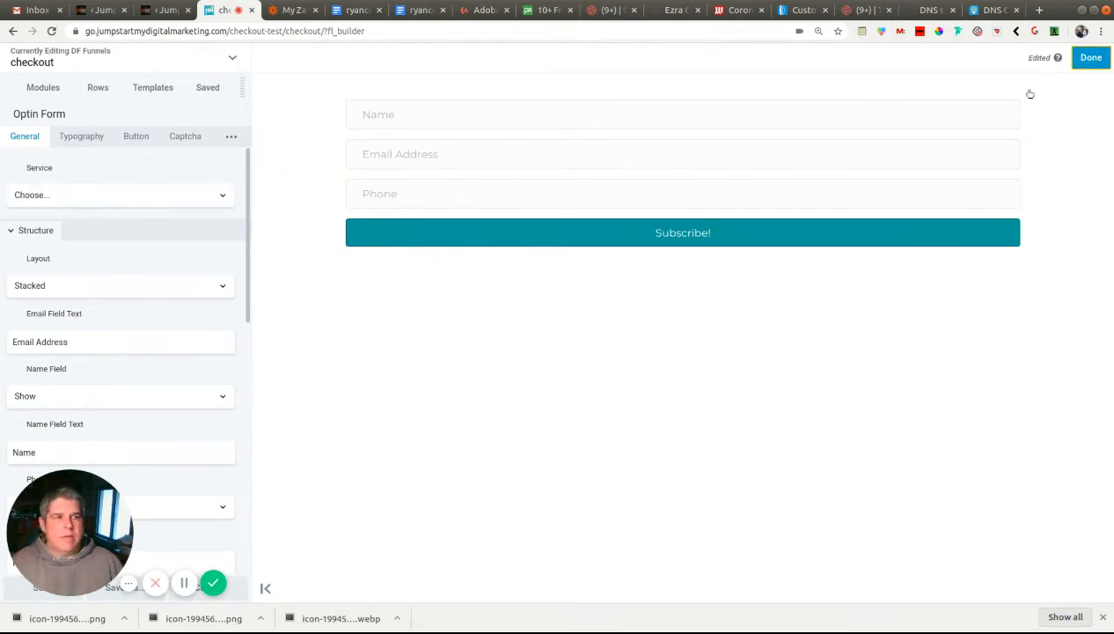
pyautogui.click(1091, 57)
pyautogui.click(1028, 56)
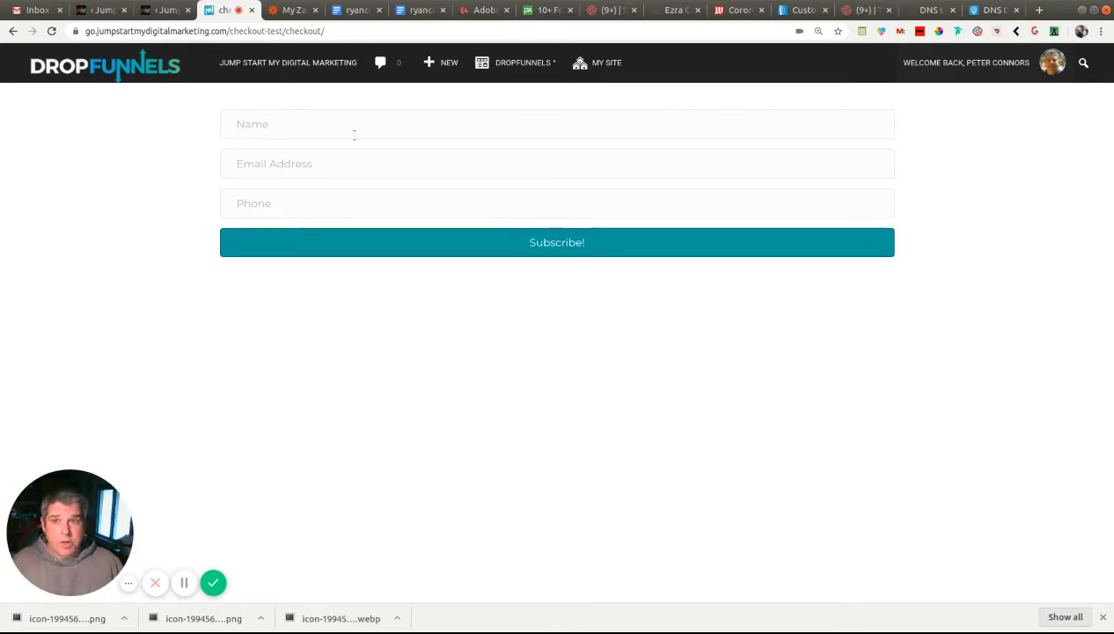
# Switch to Zapier and make a new Zap triggered by Webhooks by Zapier with the Catch Hook event
pyautogui.click(294, 11)
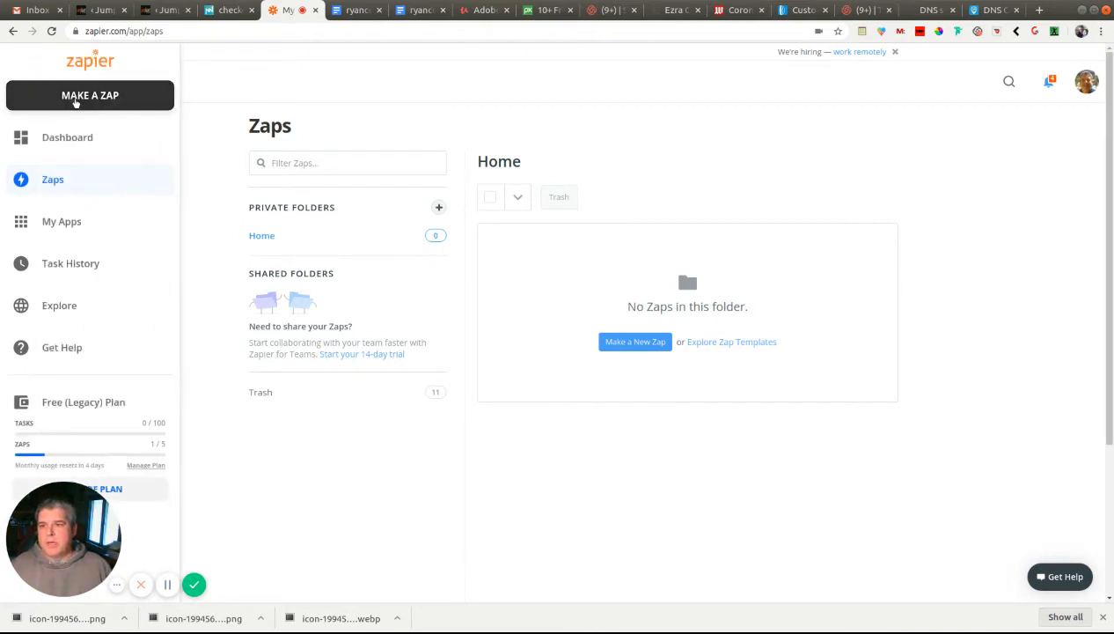
pyautogui.click(75, 100)
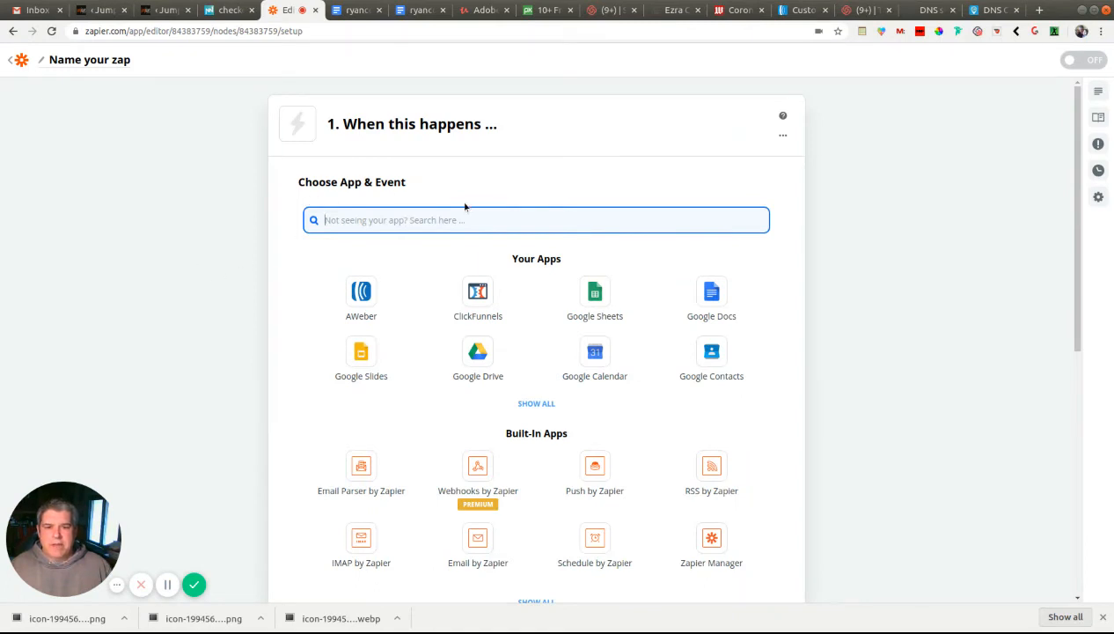
pyautogui.scroll(-1, 575, 220)
pyautogui.scroll(-2, 576, 220)
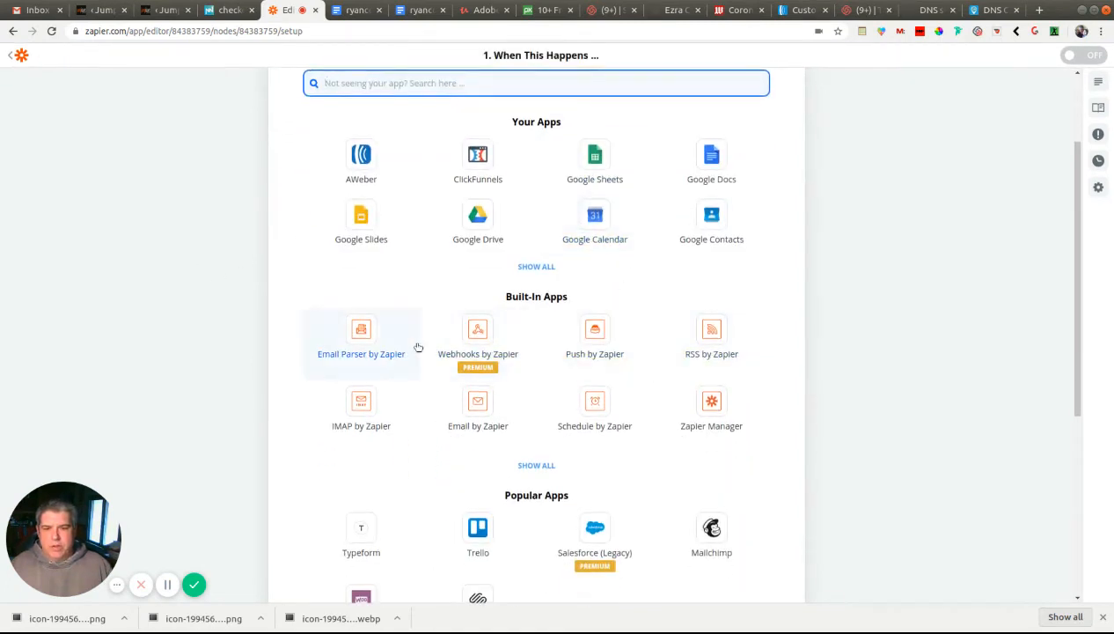
pyautogui.click(479, 345)
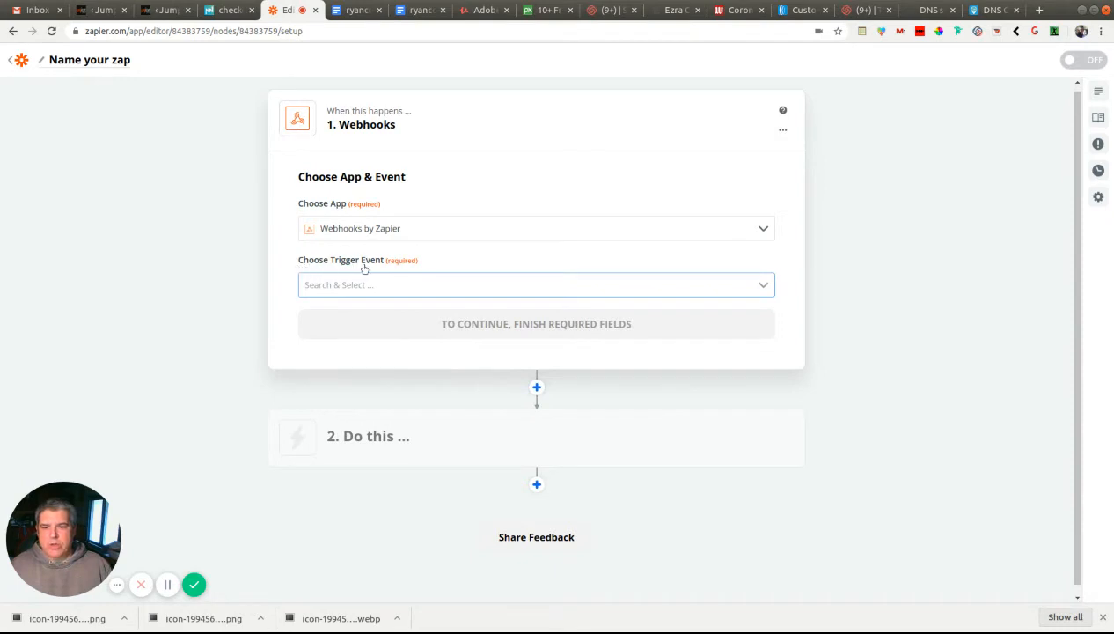
pyautogui.click(763, 287)
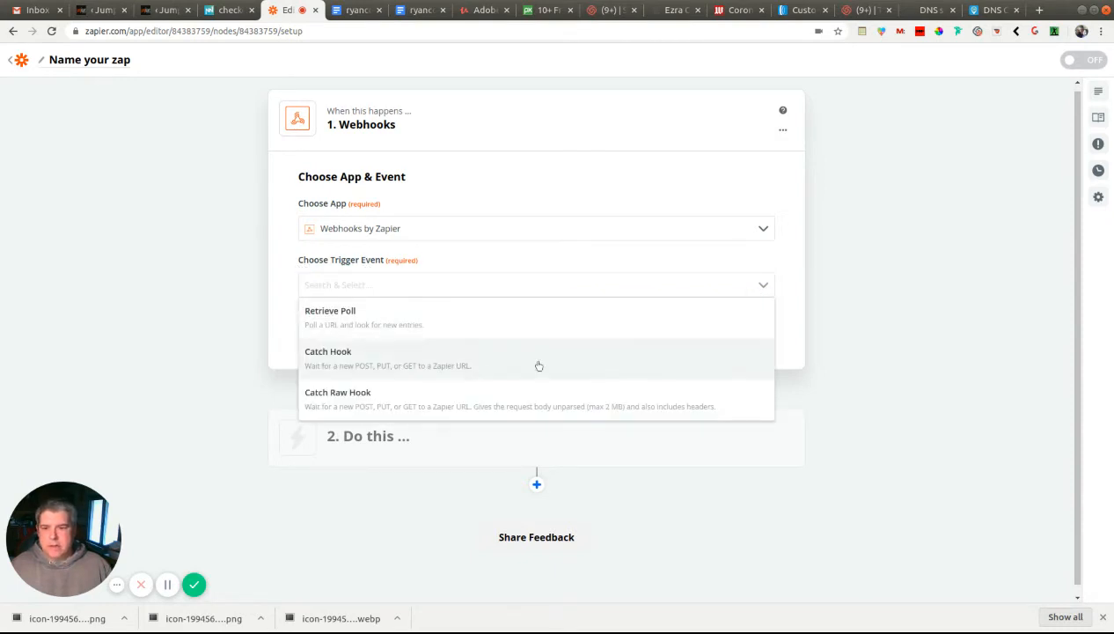
pyautogui.click(330, 365)
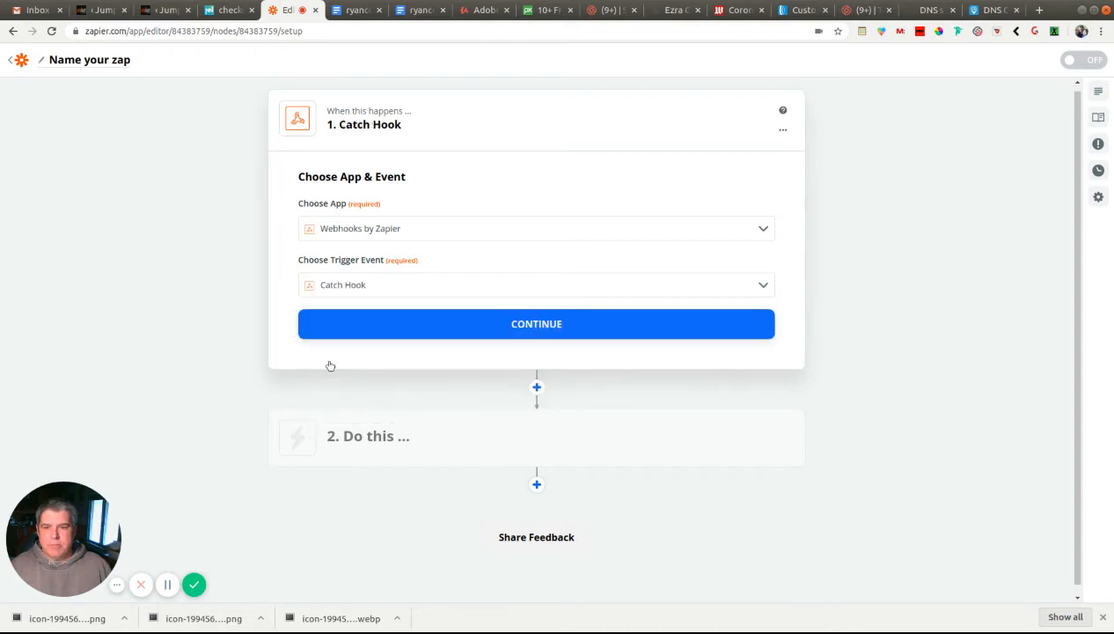
pyautogui.click(525, 326)
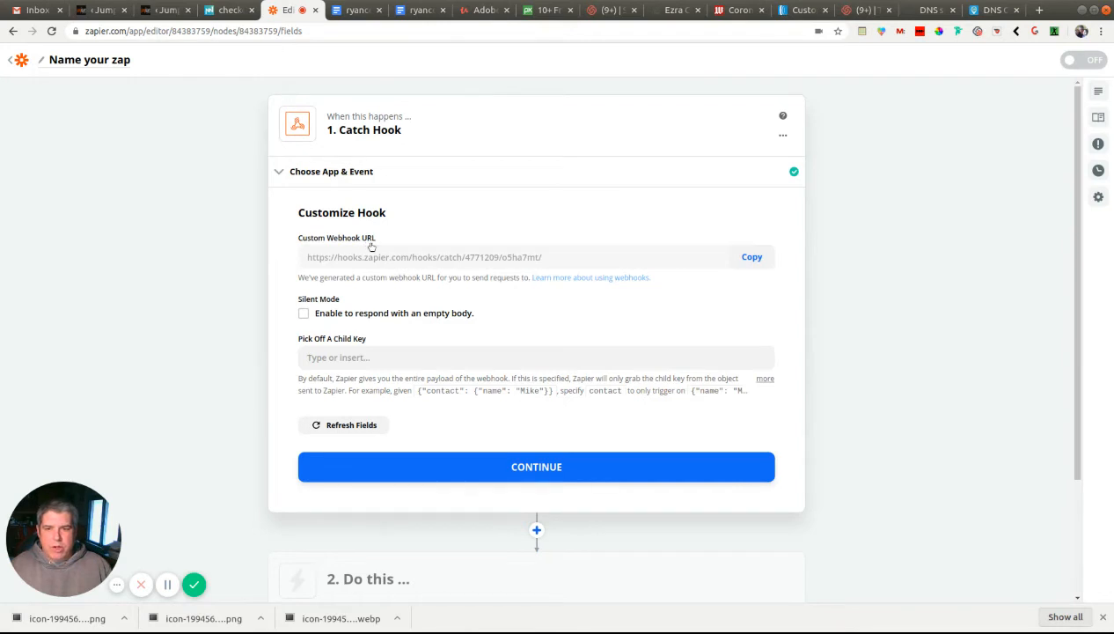
# Copy the Zap's custom webhook URL and open the webhooks settings of the Checkout Test funnel in DropFunnels
pyautogui.click(762, 261)
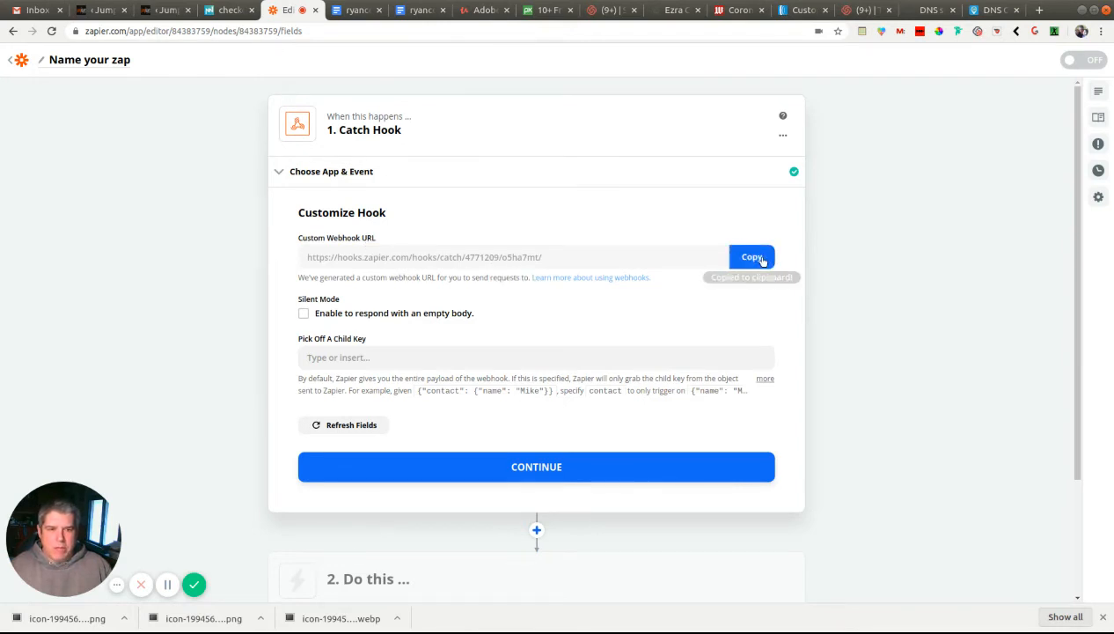
pyautogui.click(230, 11)
pyautogui.moveTo(290, 70)
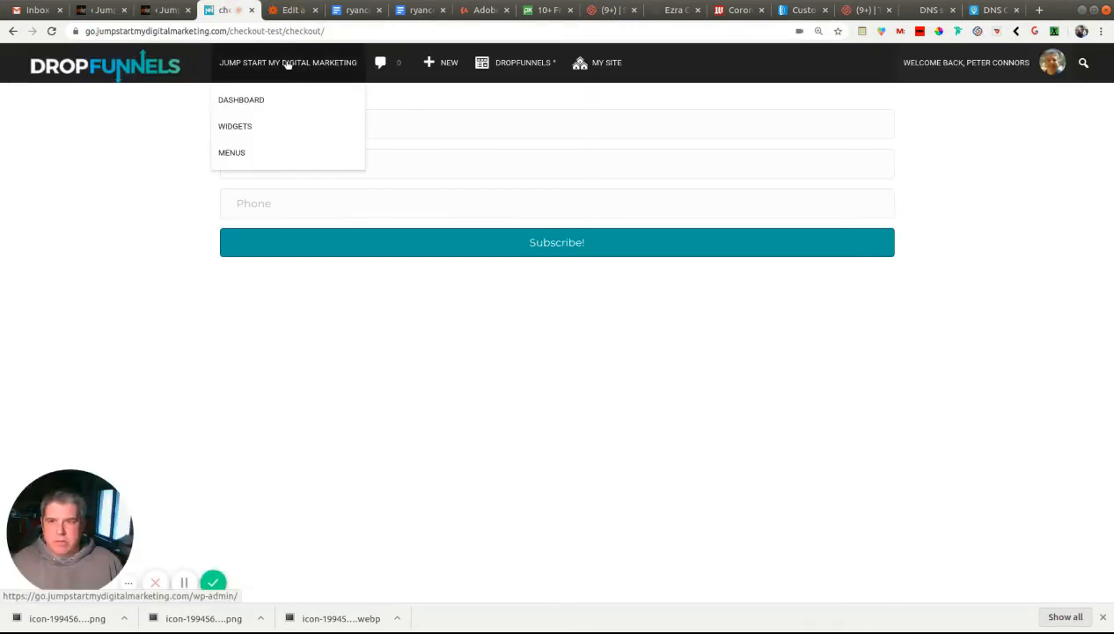
pyautogui.click(250, 102)
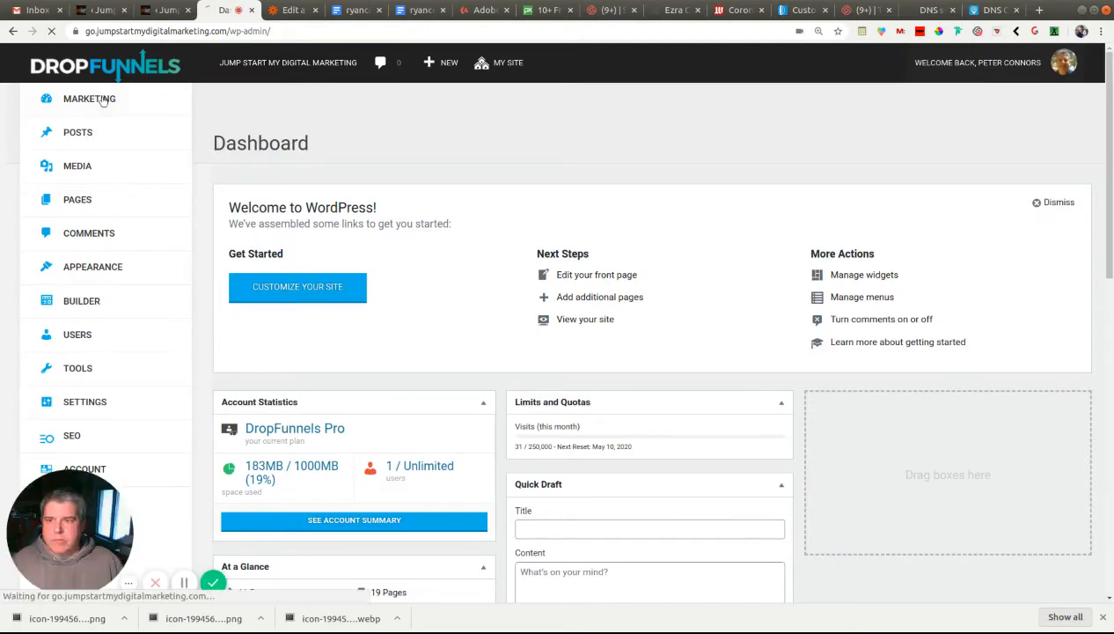
pyautogui.click(89, 99)
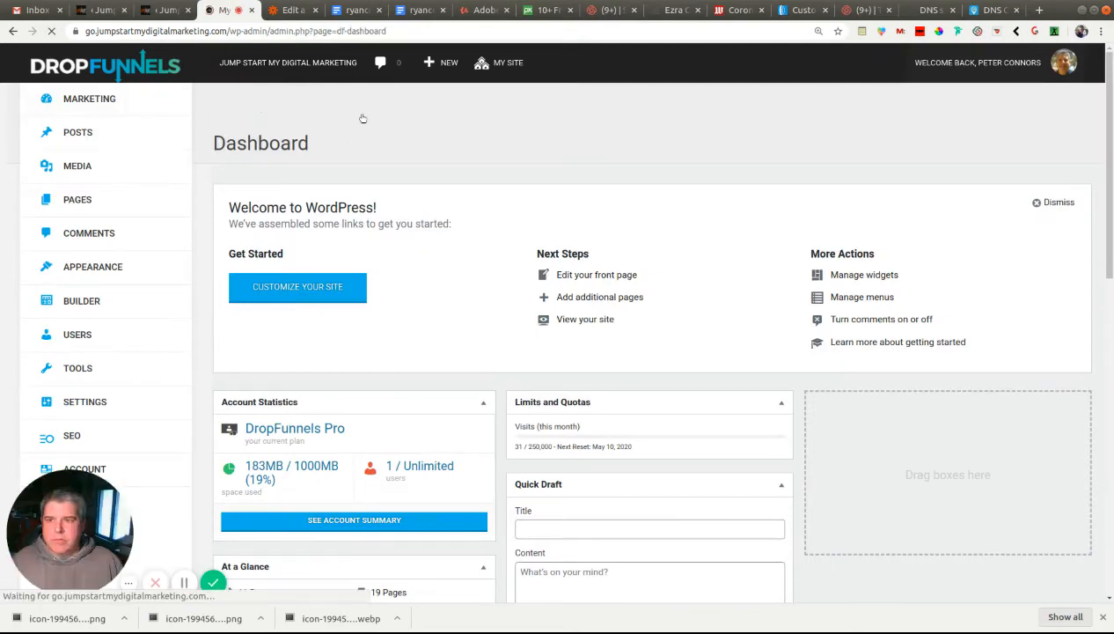
pyautogui.click(541, 103)
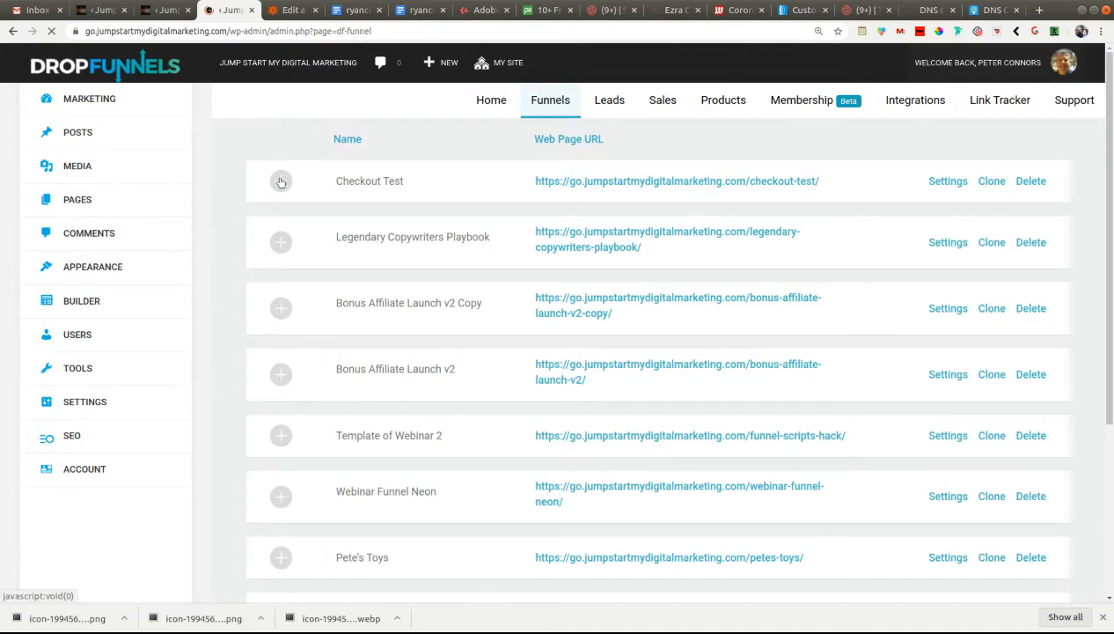
pyautogui.click(948, 182)
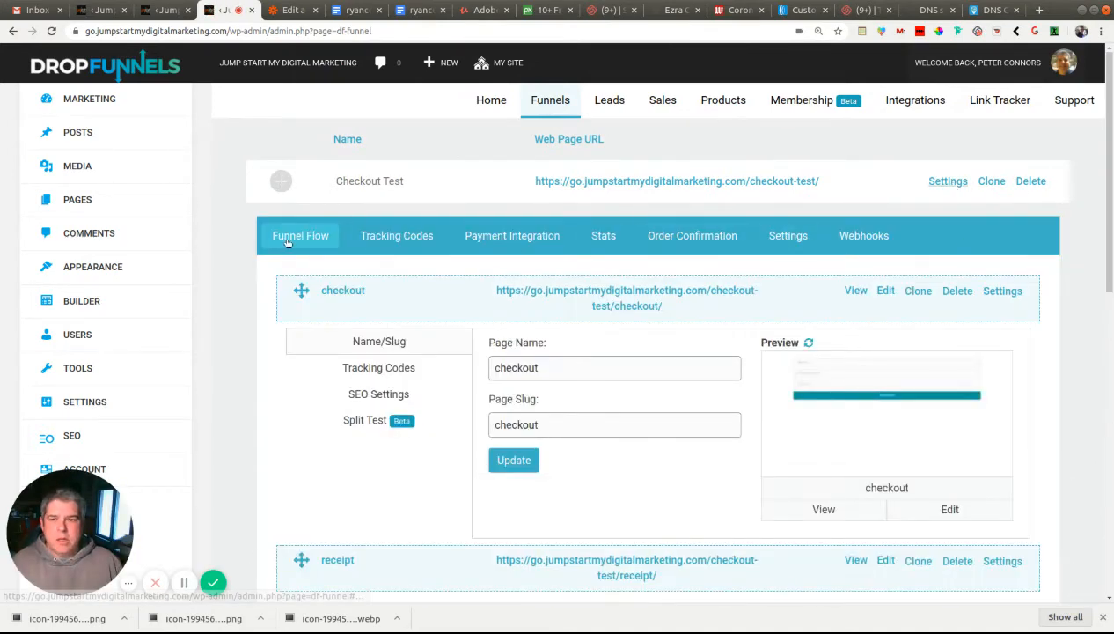
pyautogui.click(866, 237)
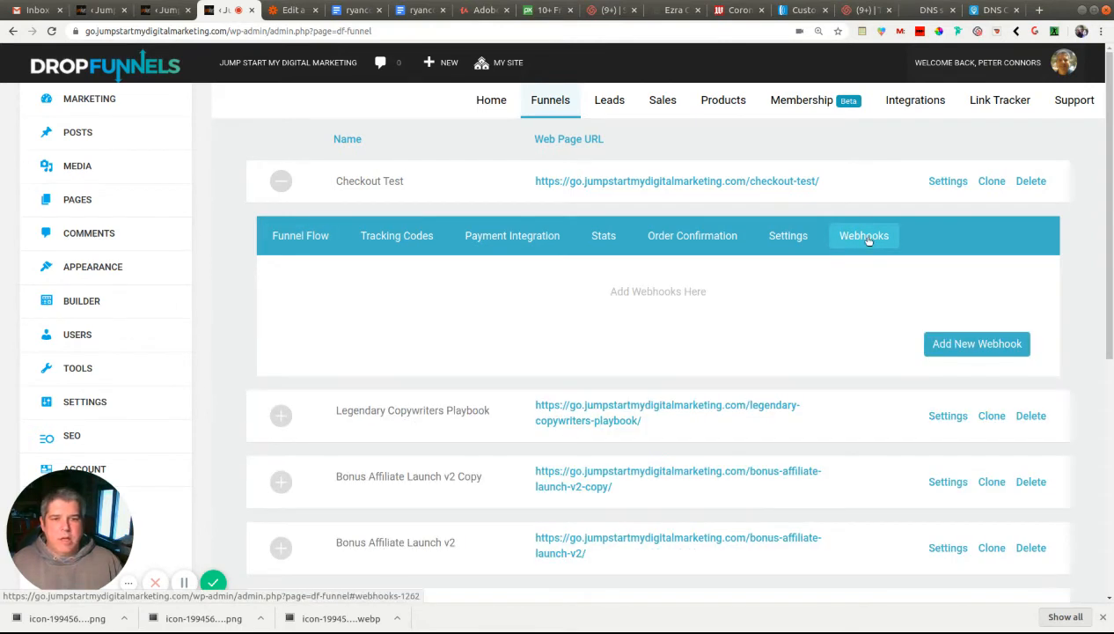
# Create a webhook named Optin with Phone Number, using the copied Zapier webhook URL and the Lead Created event
pyautogui.click(985, 349)
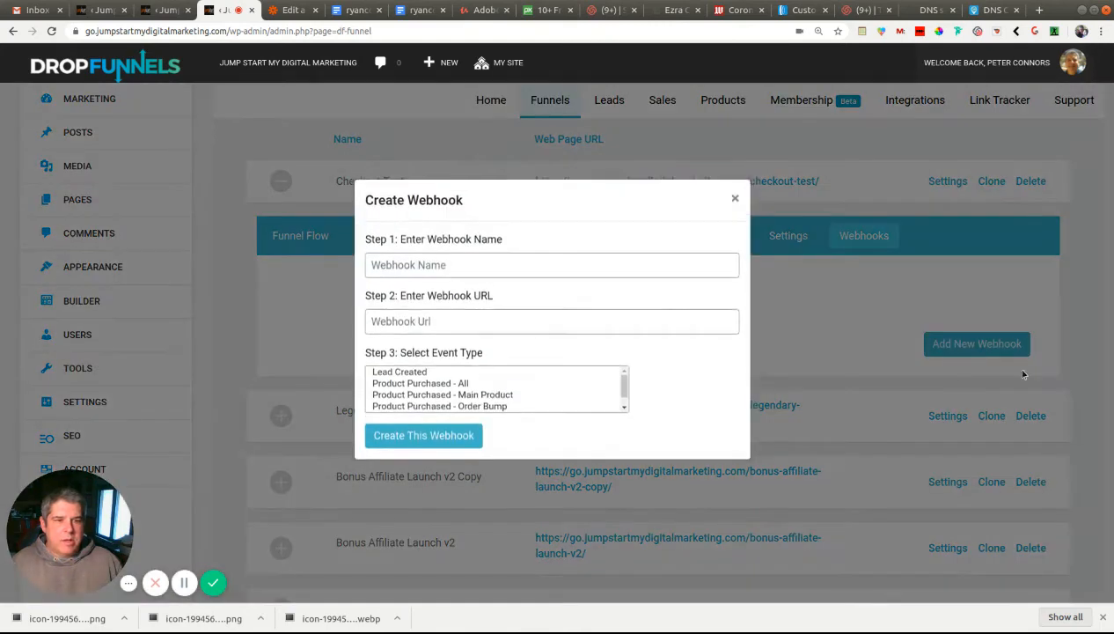
pyautogui.click(490, 269)
pyautogui.write('Op')
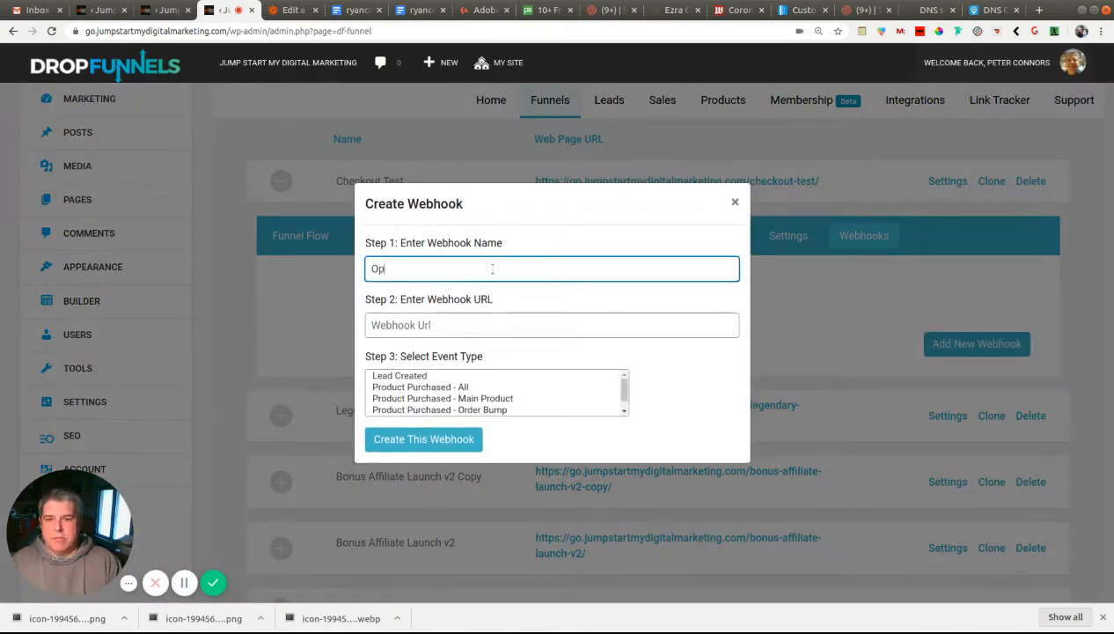
pyautogui.write('tin with Pho')
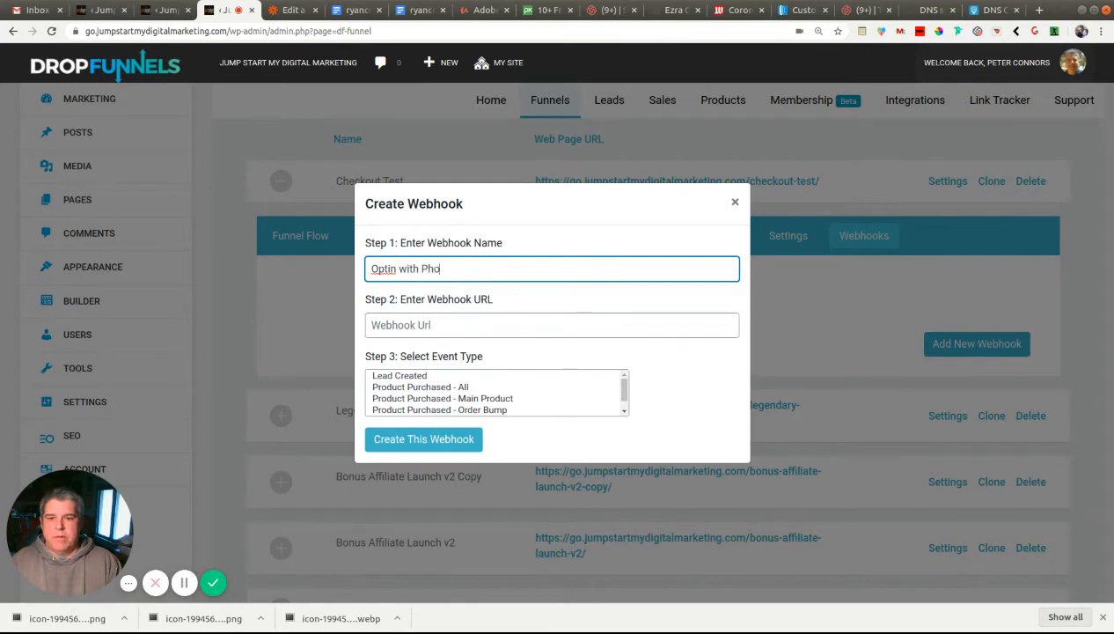
pyautogui.write('ne Number')
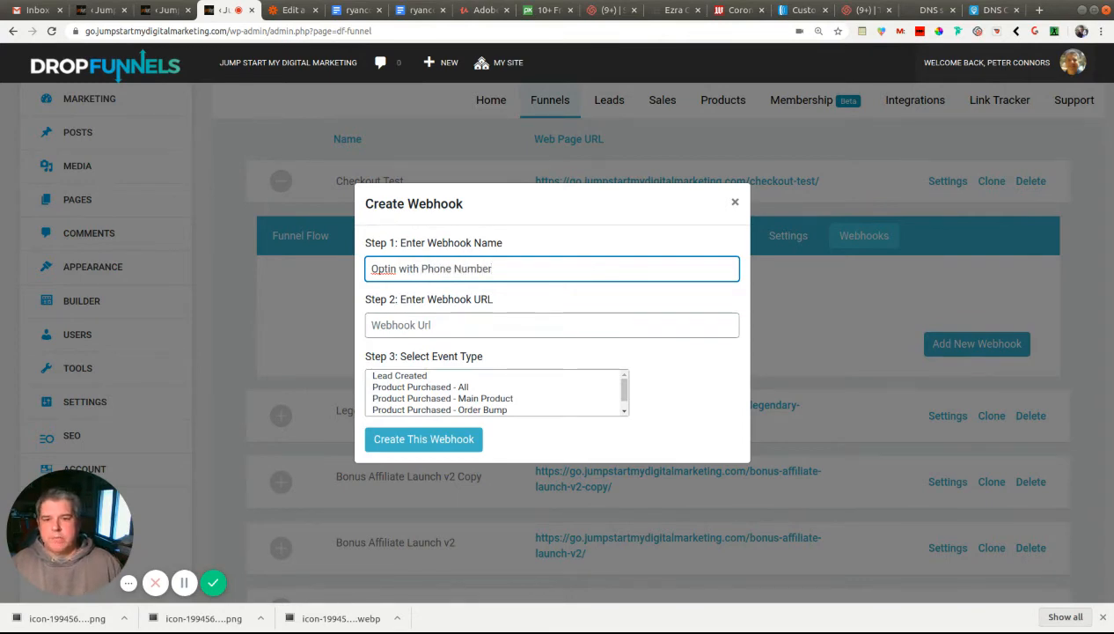
pyautogui.click(439, 326)
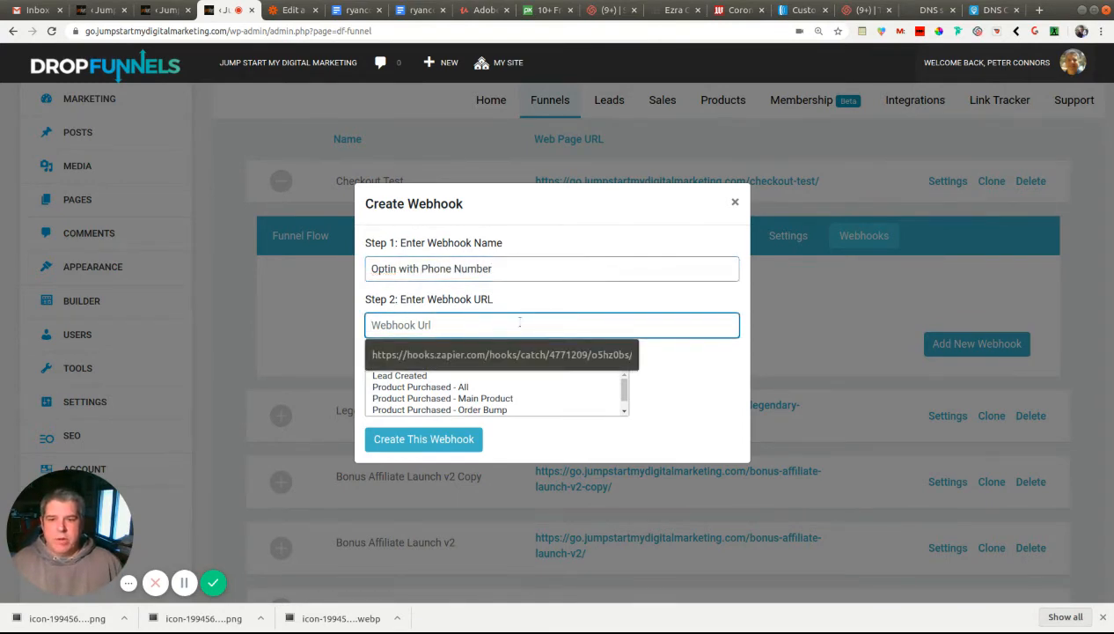
pyautogui.hotkey('ctrl', 'v')
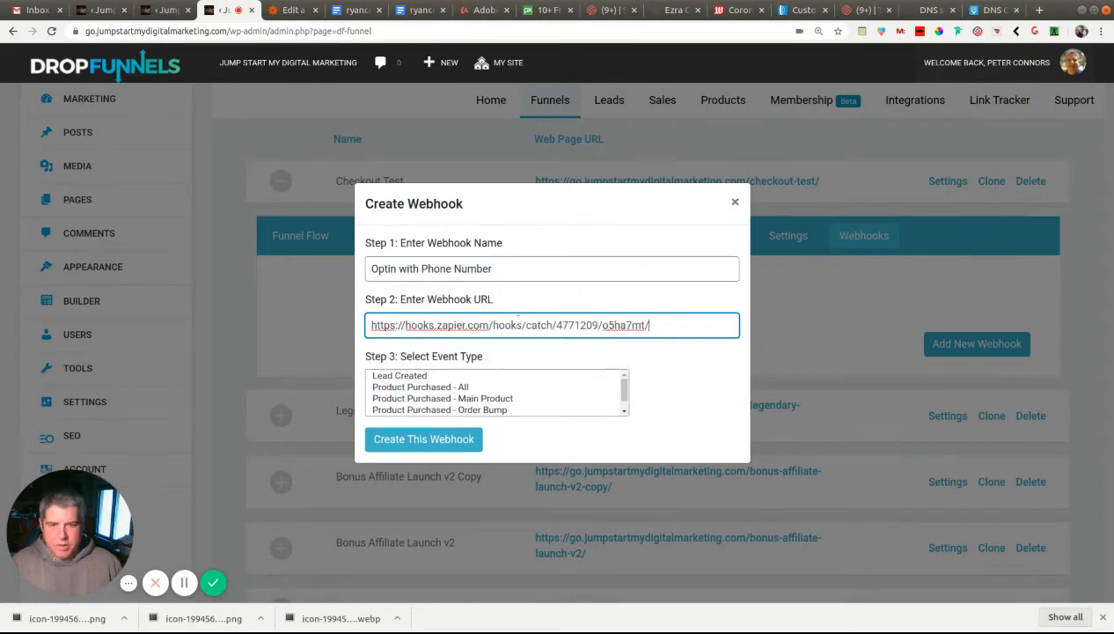
pyautogui.click(410, 377)
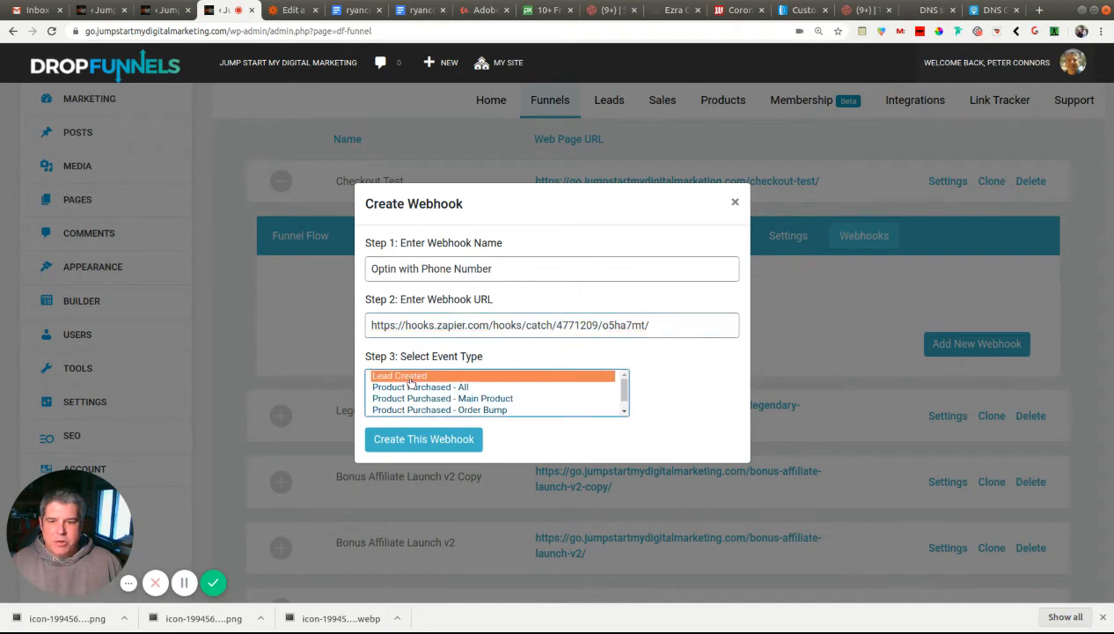
pyautogui.click(426, 444)
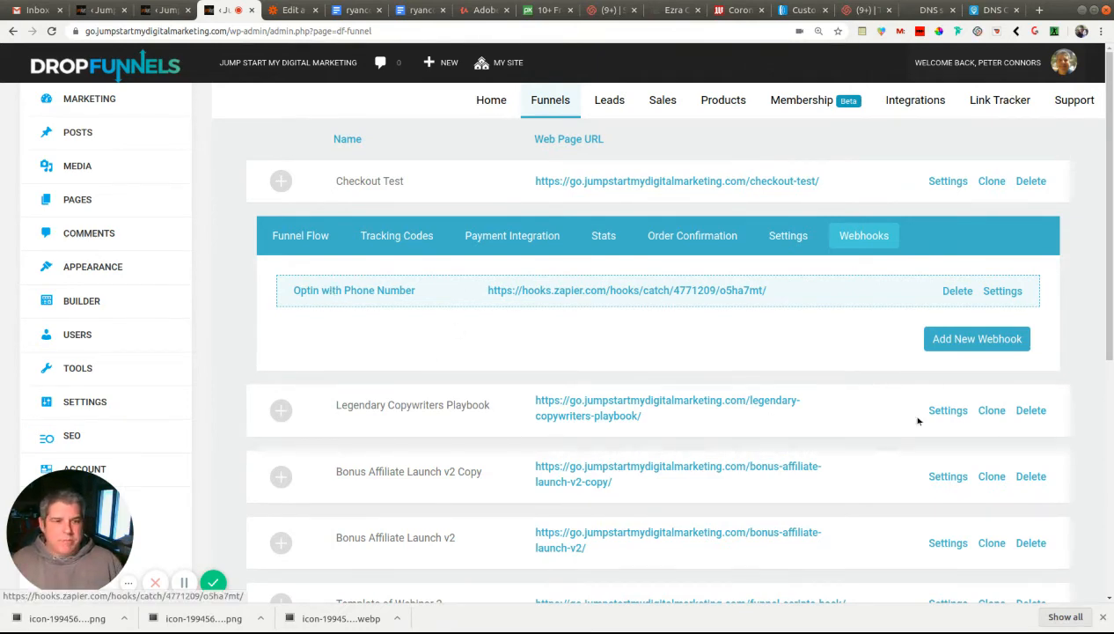
# Switch to Zapier, accept the Catch Hook settings without a child key and run the trigger test for review
pyautogui.click(294, 10)
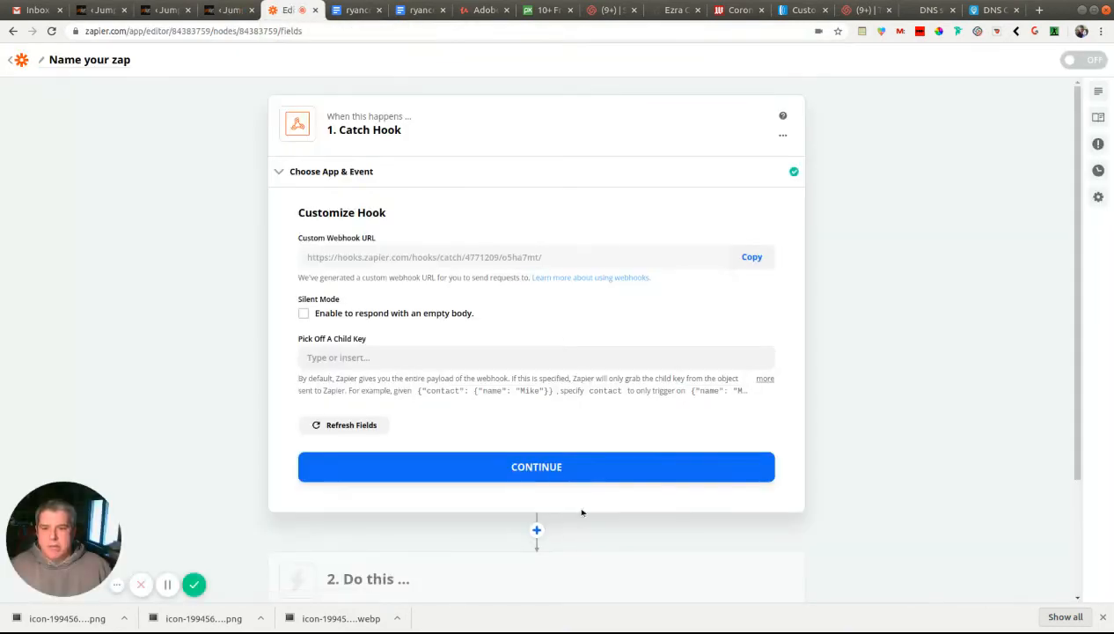
pyautogui.click(549, 467)
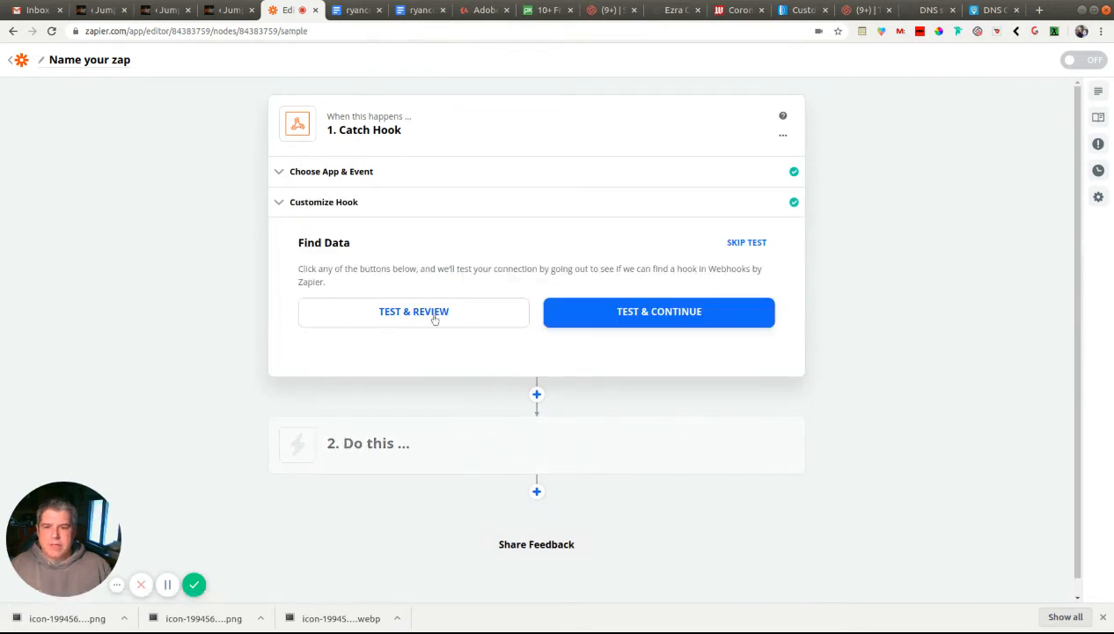
pyautogui.click(434, 318)
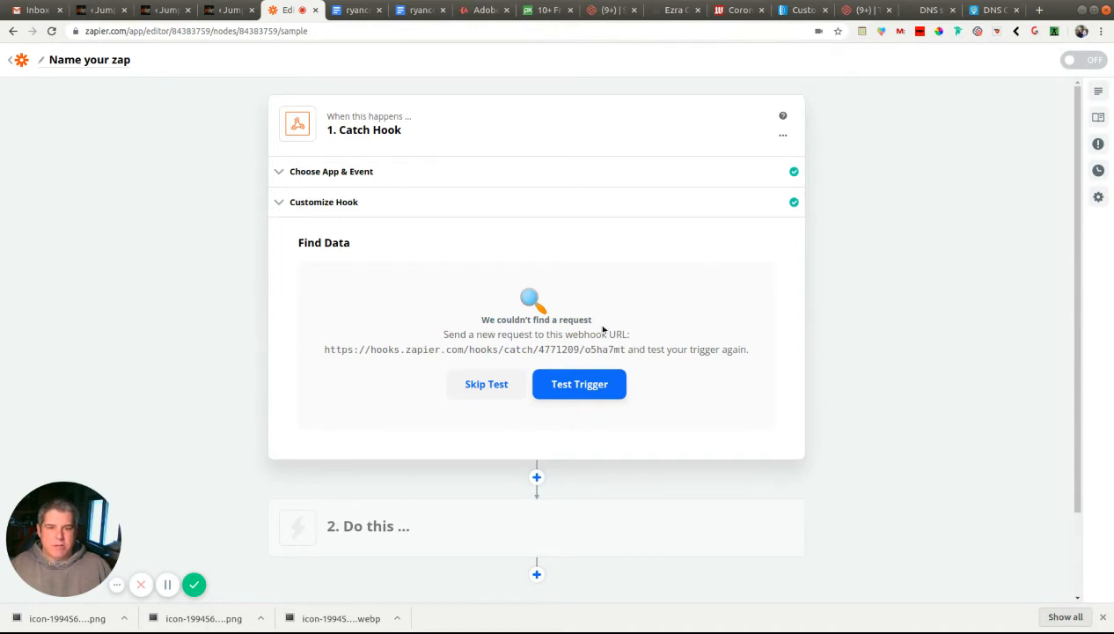
# Open the live Checkout Test page from DropFunnels and submit its opt-in form with the saved name, email address and phone number
pyautogui.click(228, 10)
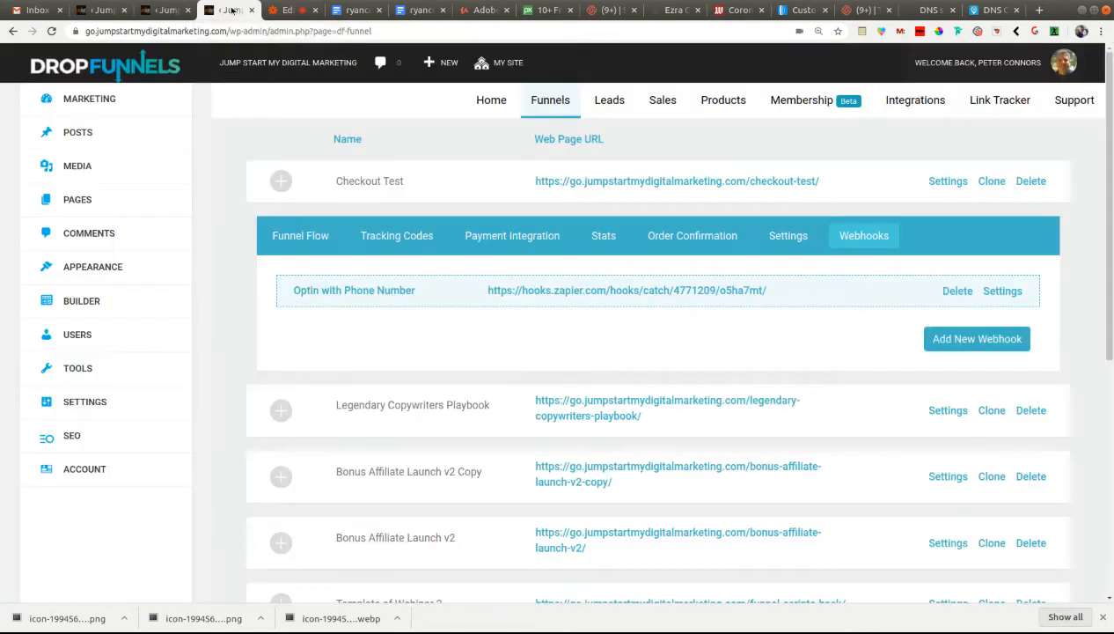
pyautogui.click(676, 183)
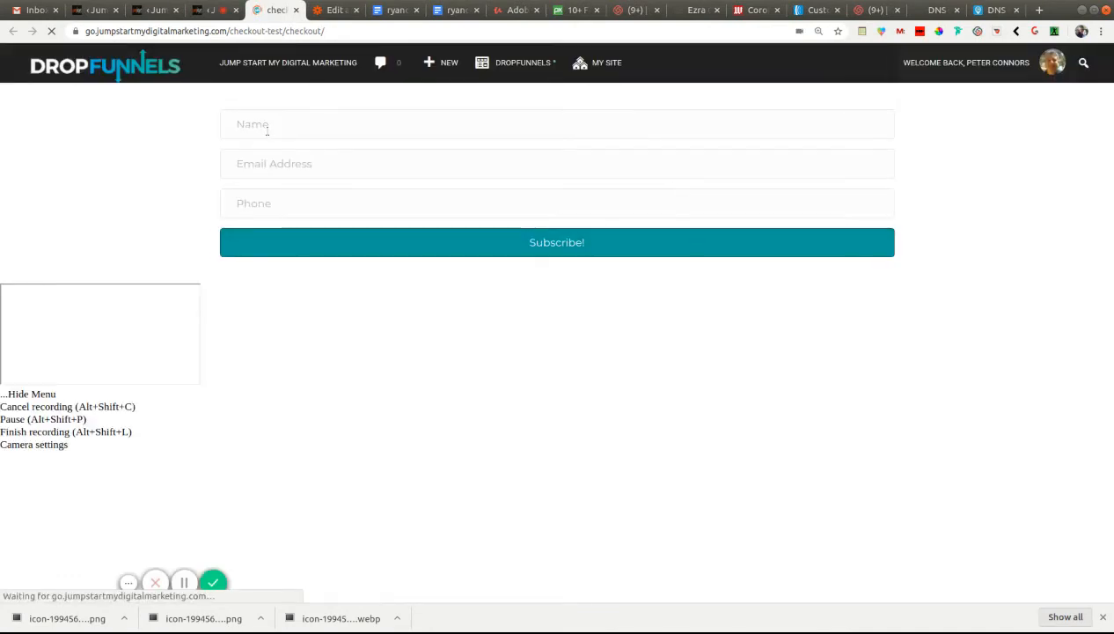
pyautogui.click(271, 126)
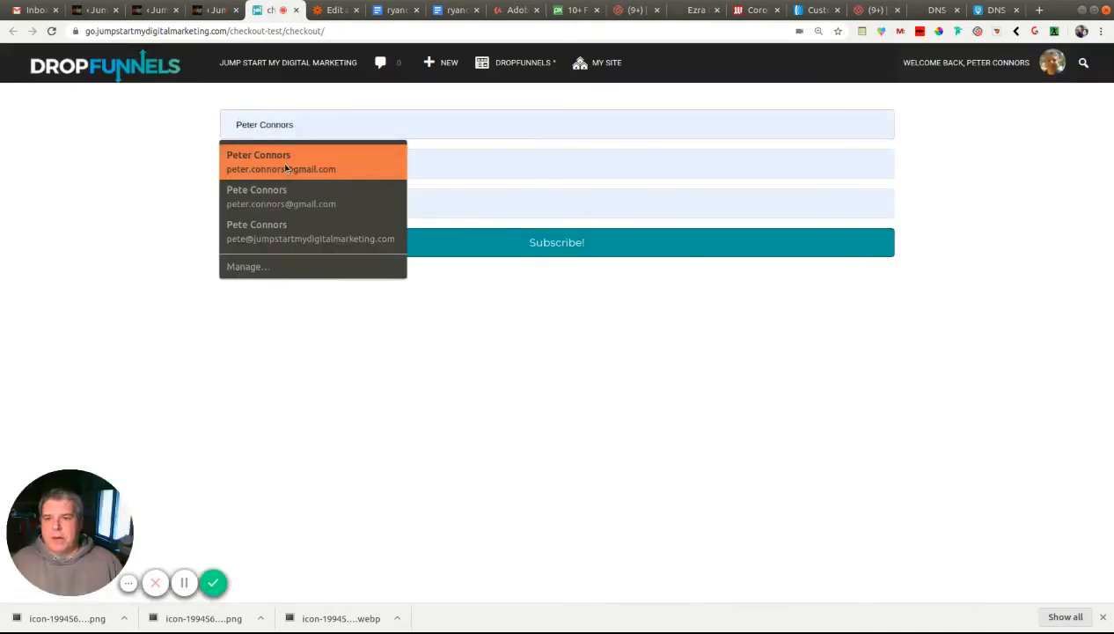
pyautogui.click(285, 168)
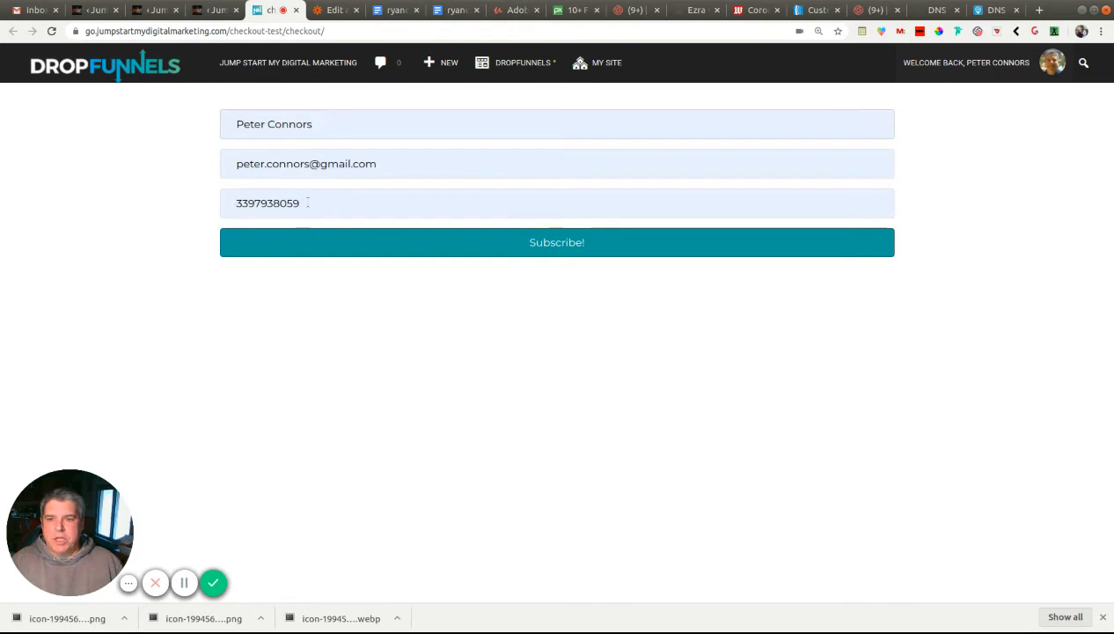
pyautogui.click(577, 251)
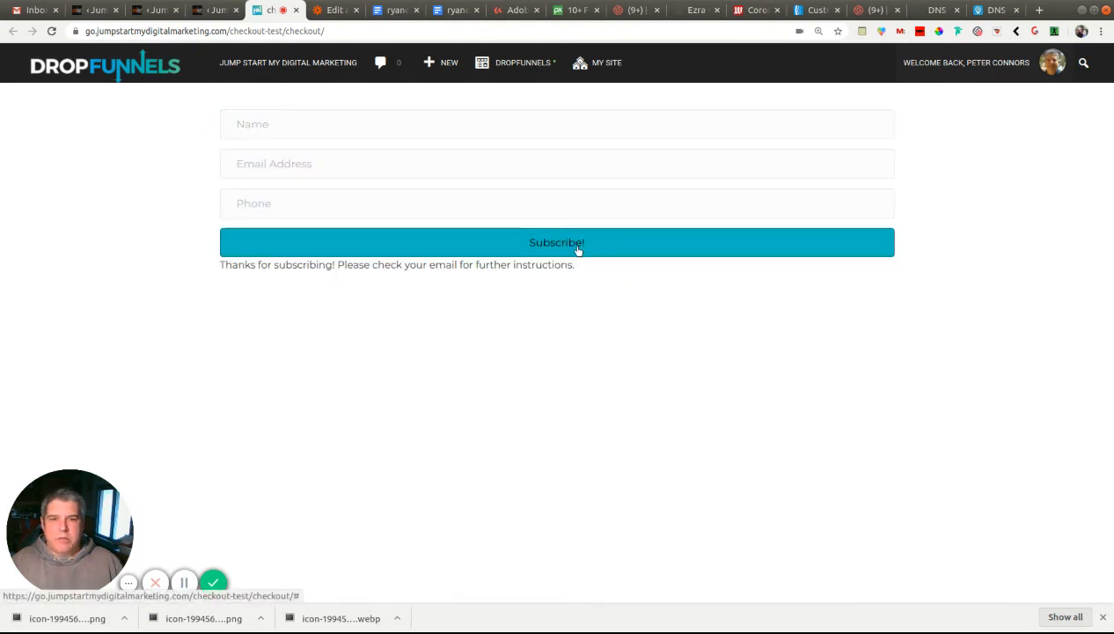
# Switch back to Zapier, retest the Catch Hook trigger, review the contact data in Request A and finish the trigger setup
pyautogui.click(341, 10)
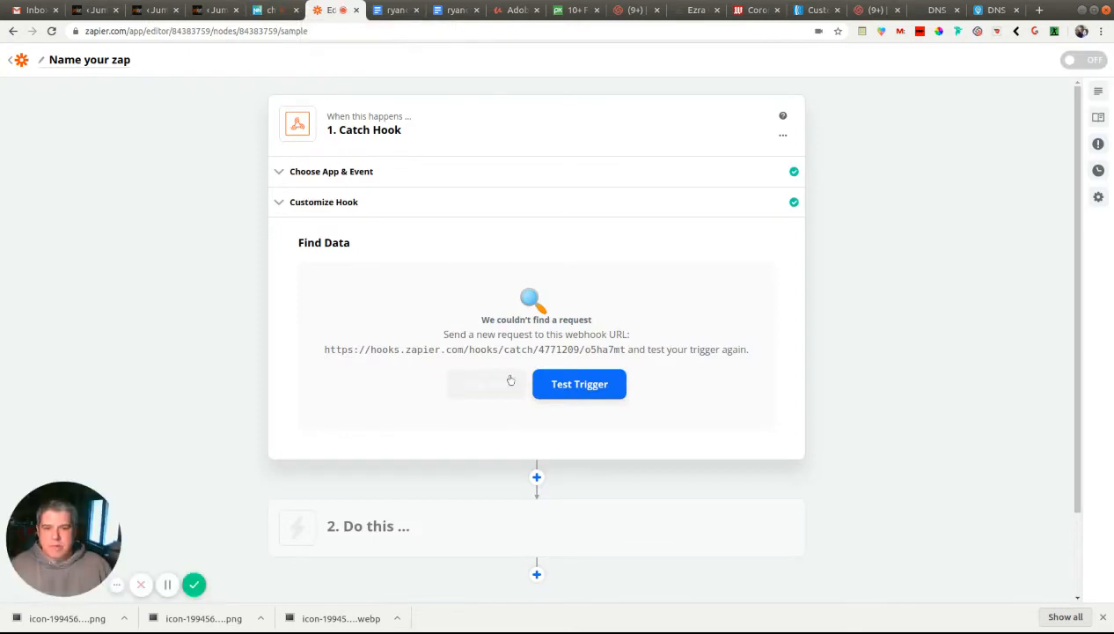
pyautogui.click(578, 386)
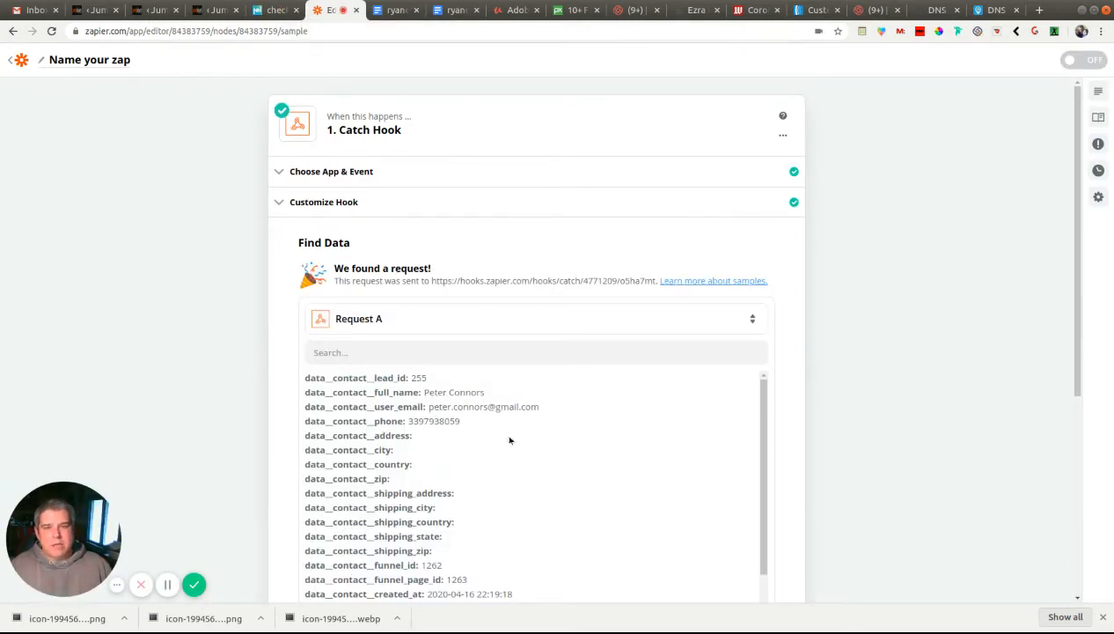
pyautogui.scroll(-1, 603, 433)
pyautogui.scroll(1, 603, 433)
pyautogui.scroll(-1, 603, 433)
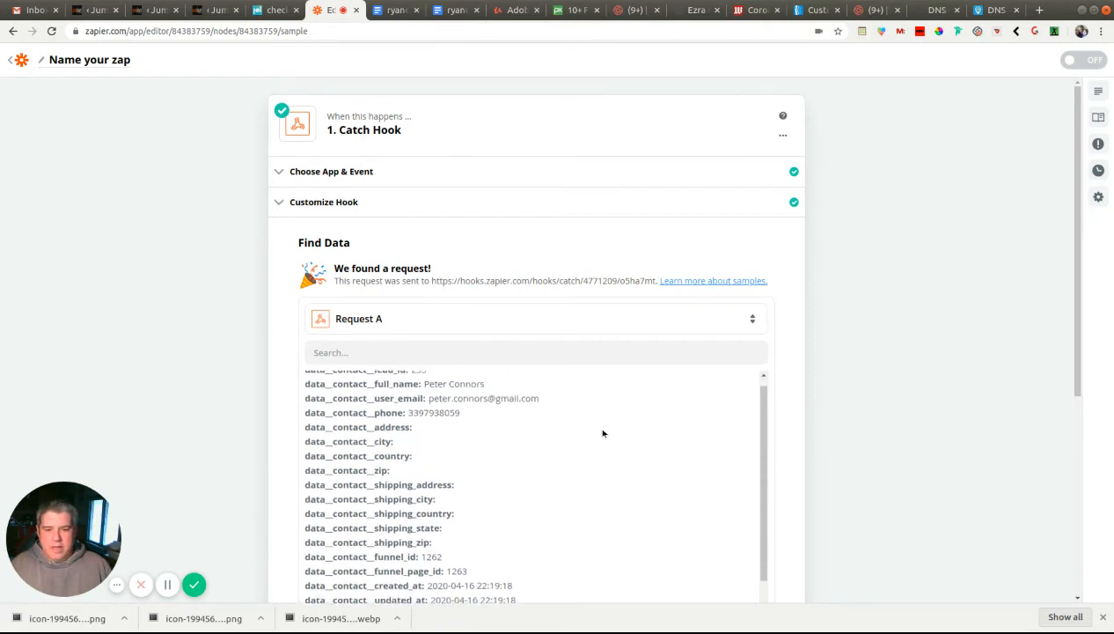
pyautogui.scroll(-2, 603, 431)
pyautogui.scroll(1, 603, 422)
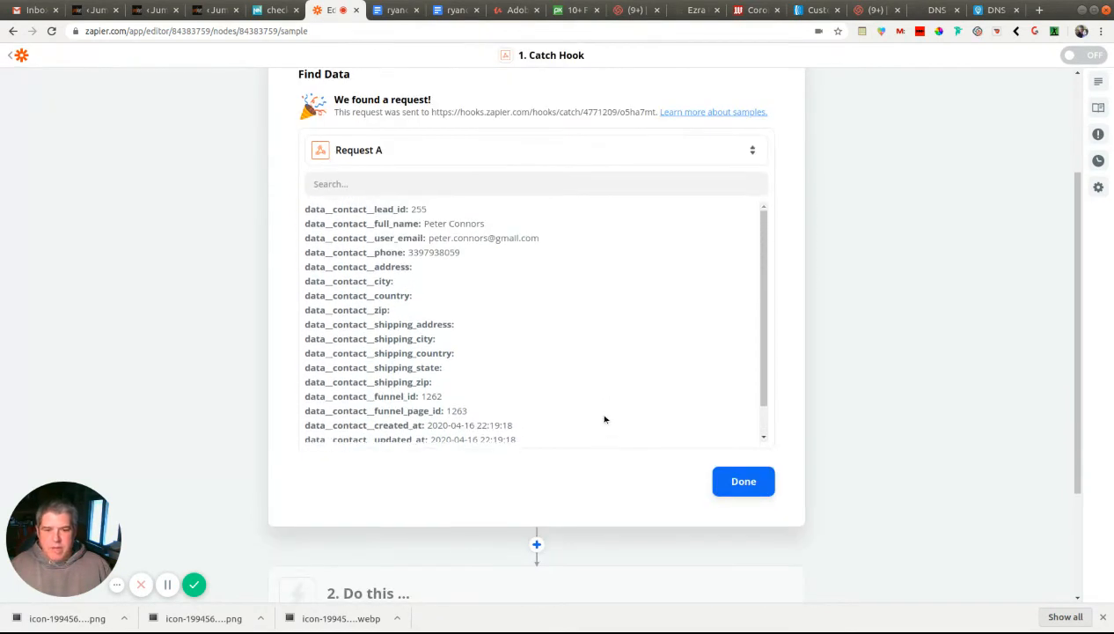
pyautogui.click(744, 484)
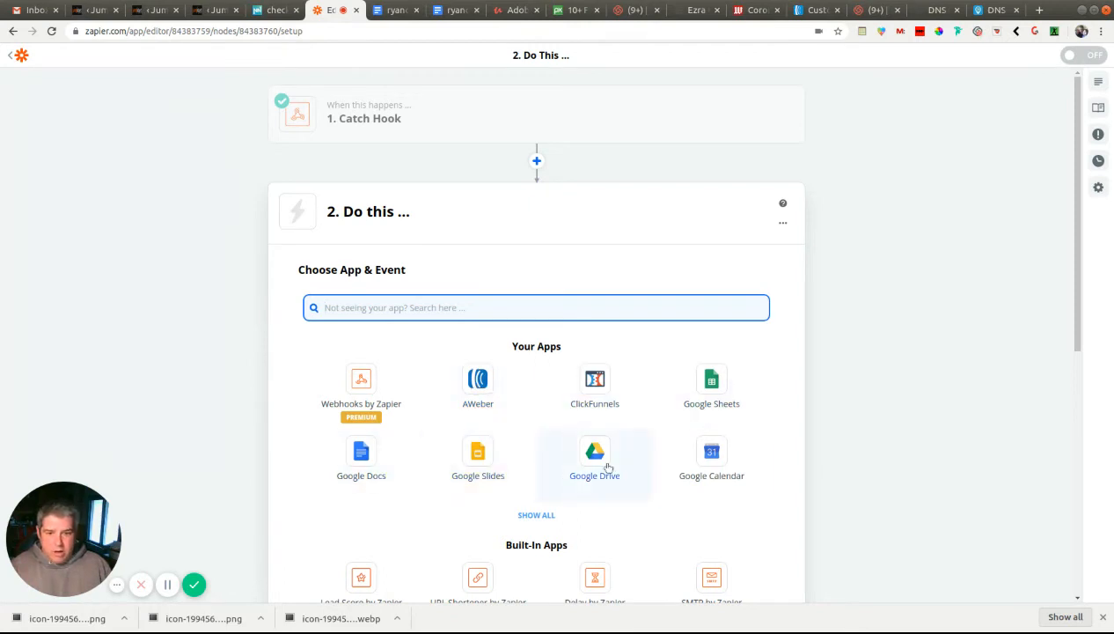
# Set the Zap's action app to AWeber with the Create Subscriber event and continue to the account selection
pyautogui.scroll(-2, 695, 478)
pyautogui.scroll(-5, 695, 478)
pyautogui.scroll(2, 694, 478)
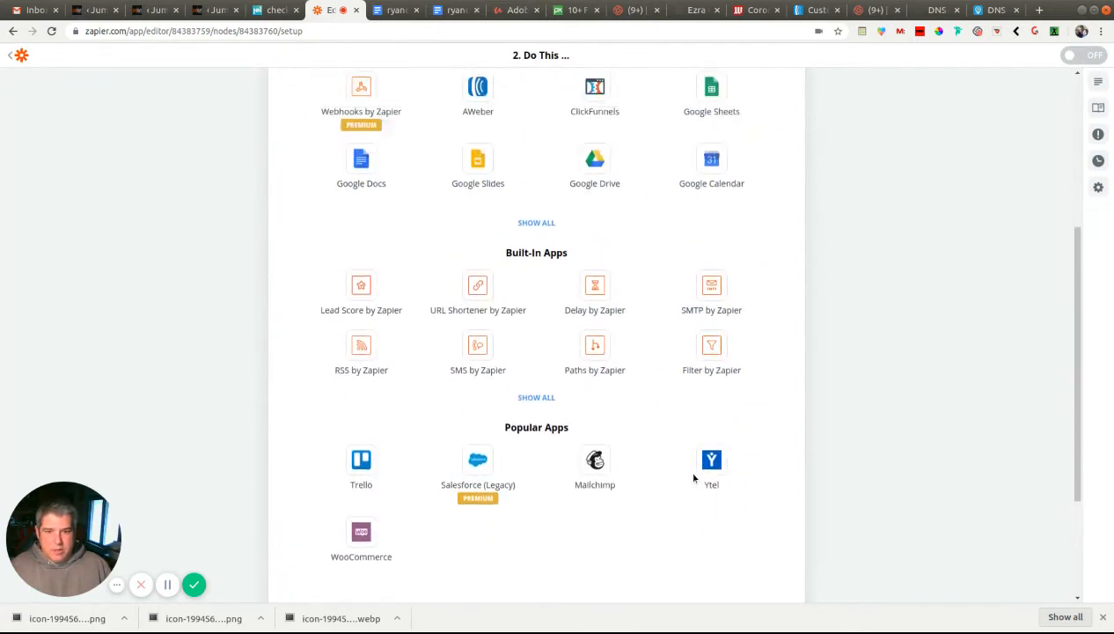
pyautogui.scroll(-3, 616, 531)
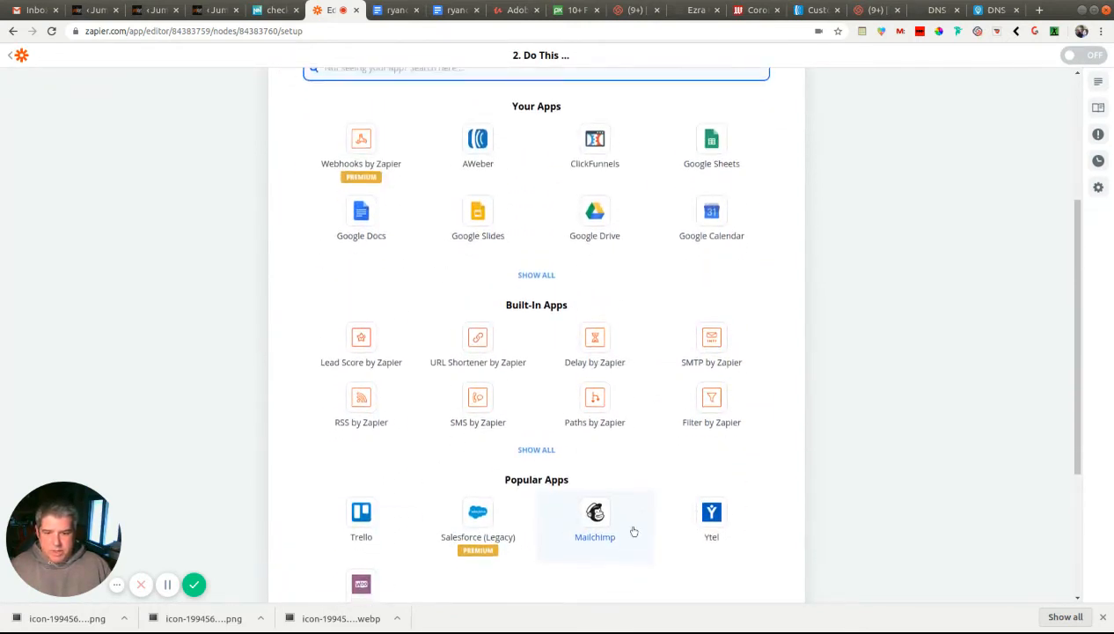
pyautogui.scroll(6, 649, 255)
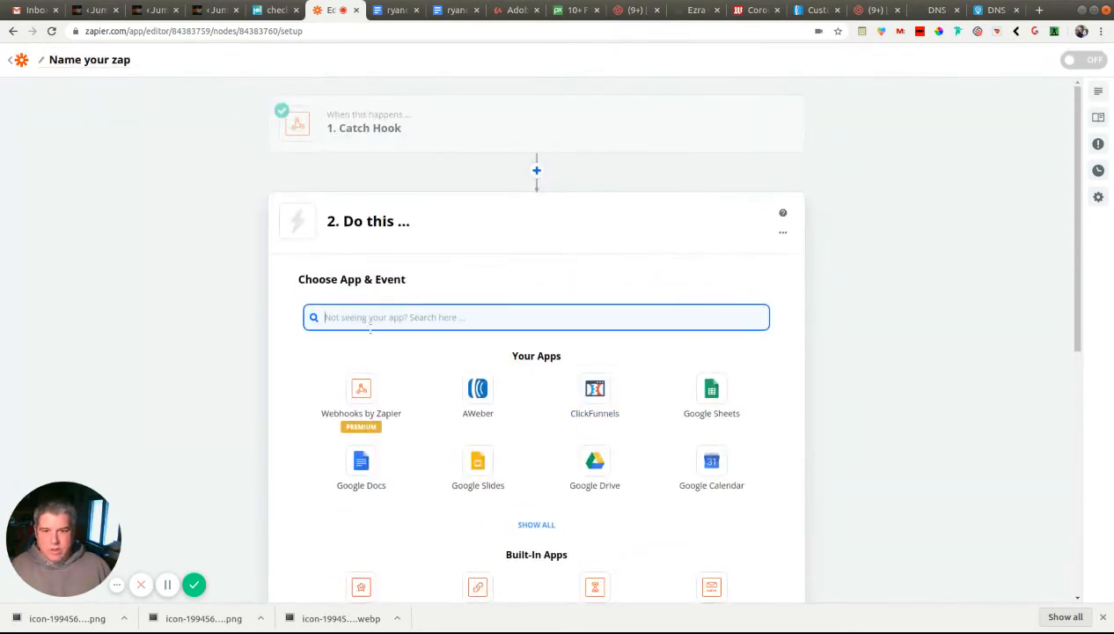
pyautogui.click(474, 388)
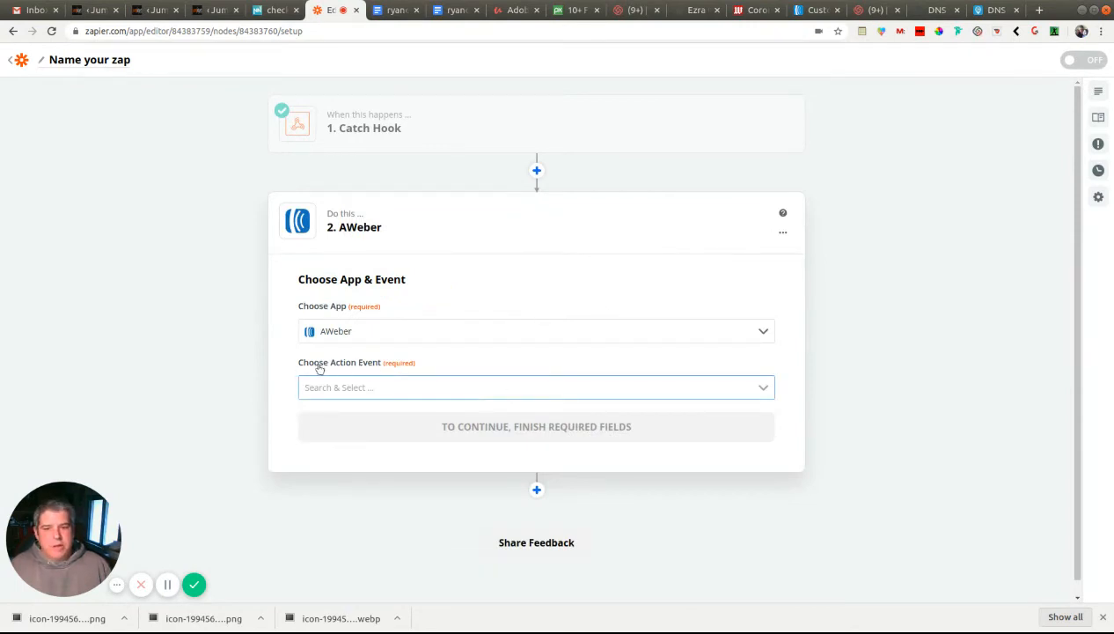
pyautogui.click(764, 389)
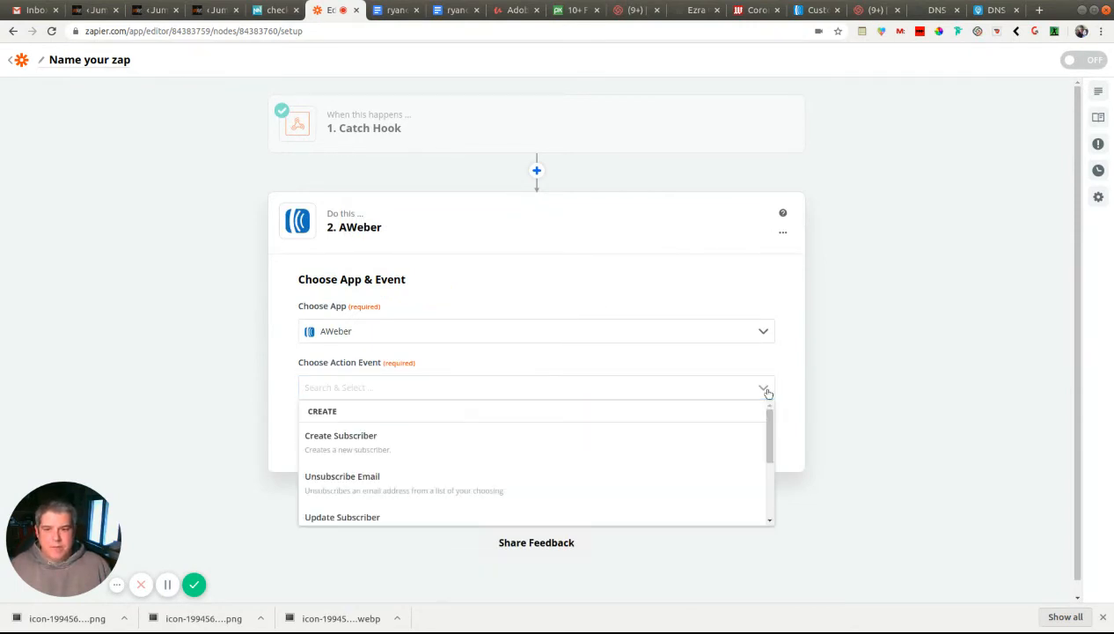
pyautogui.click(353, 450)
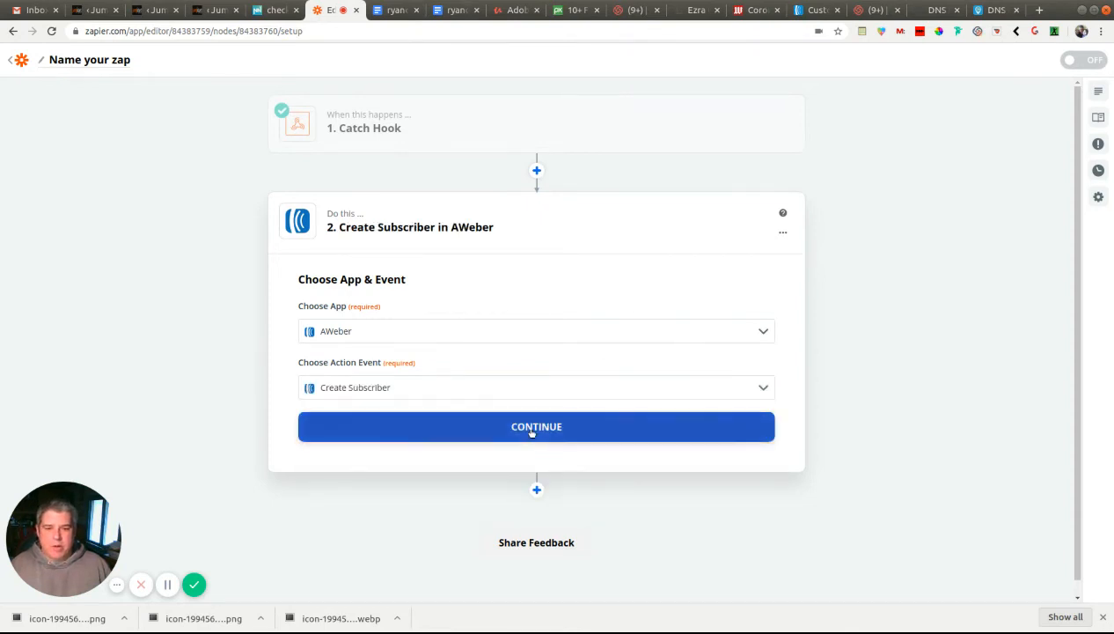
pyautogui.click(532, 430)
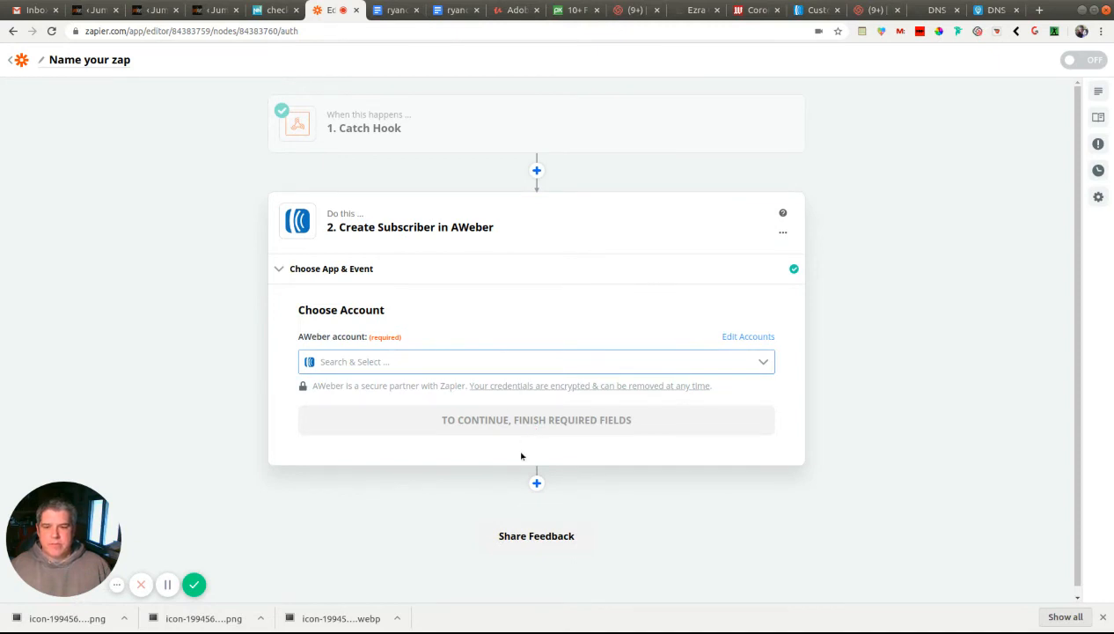
# Use the existing AWeber connection for the action and choose its account number as the subscriber's Account
pyautogui.click(762, 363)
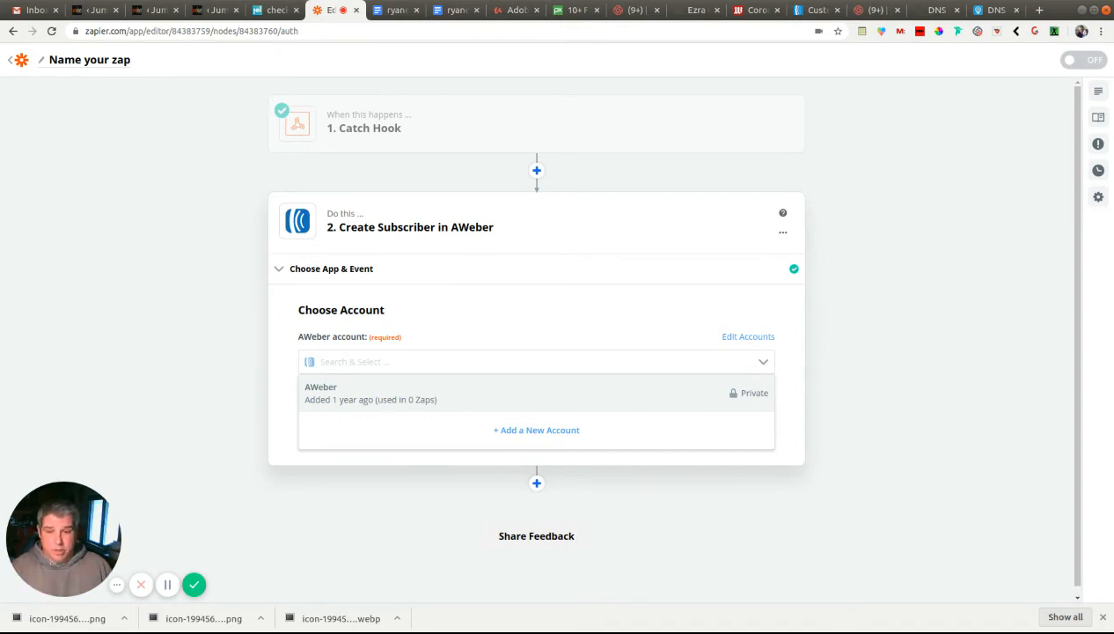
pyautogui.click(348, 401)
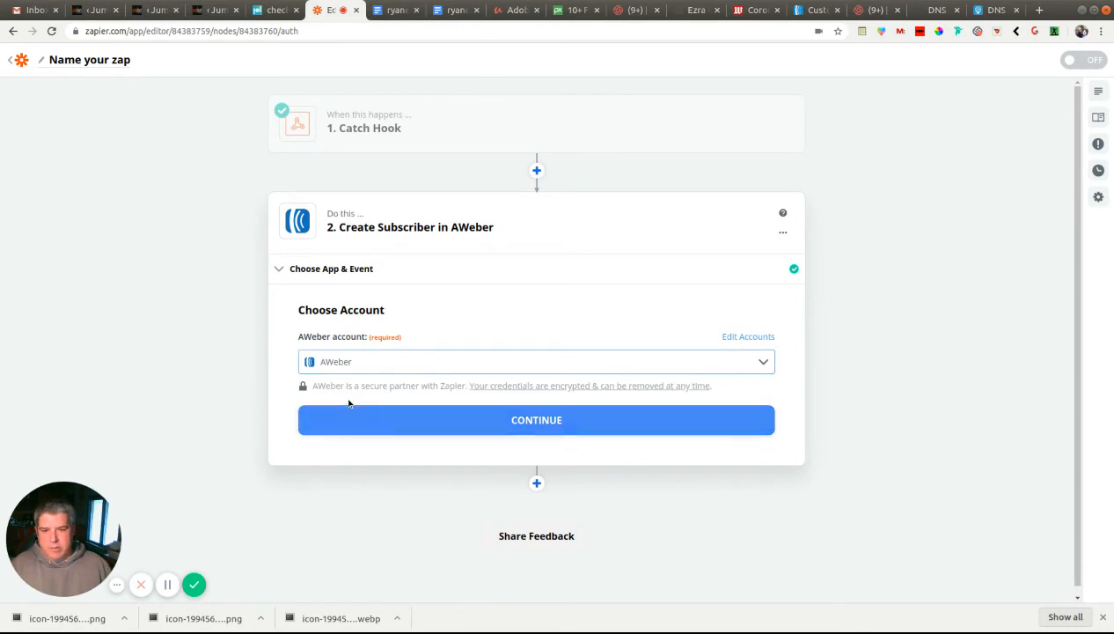
pyautogui.click(537, 420)
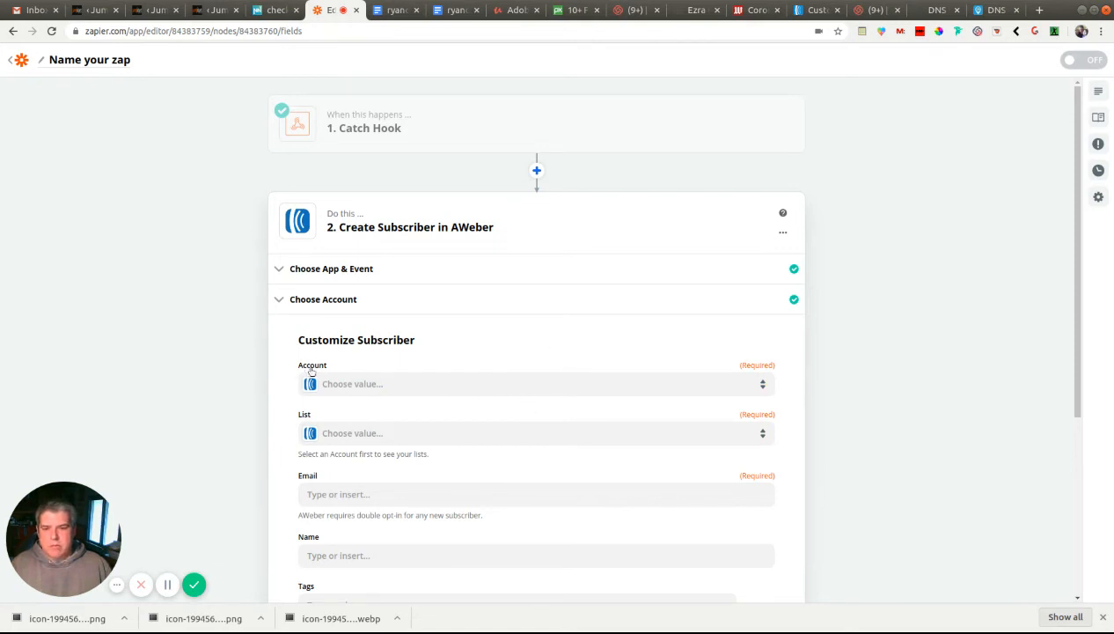
pyautogui.click(338, 386)
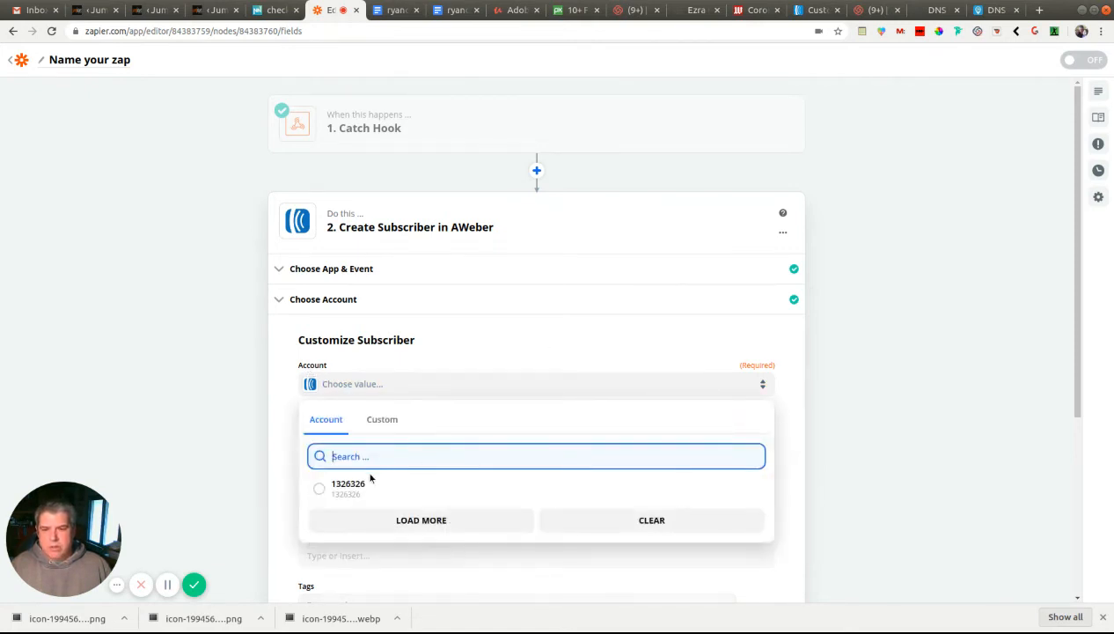
pyautogui.click(352, 485)
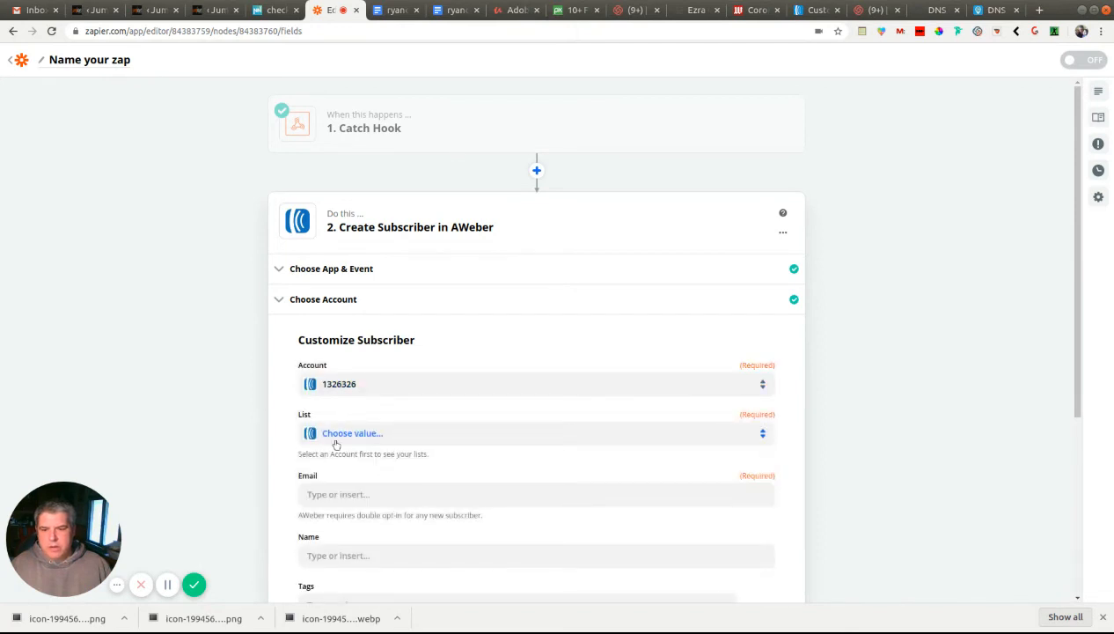
# Set the AWeber subscriber's List to Testing
pyautogui.click(458, 440)
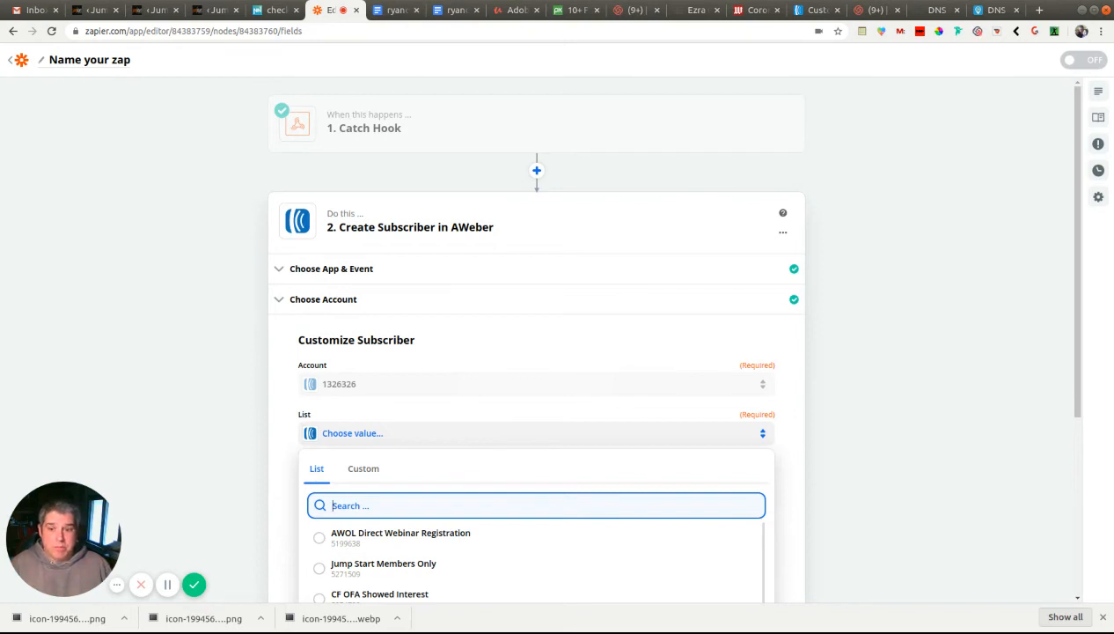
pyautogui.scroll(-3, 540, 561)
pyautogui.scroll(2, 542, 561)
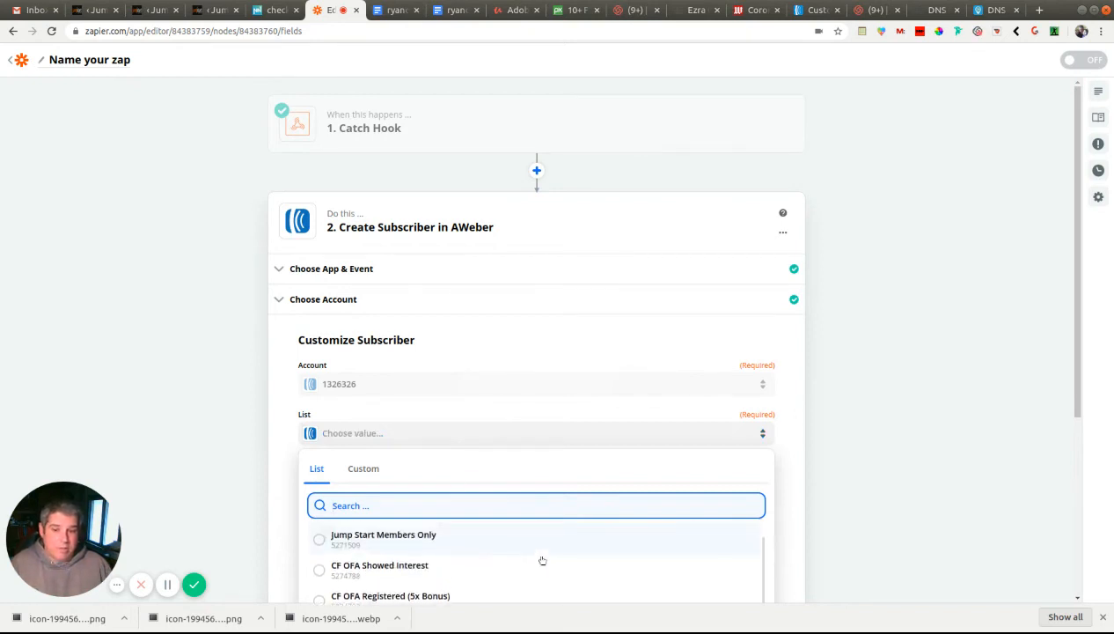
pyautogui.scroll(1, 542, 560)
pyautogui.scroll(-3, 917, 496)
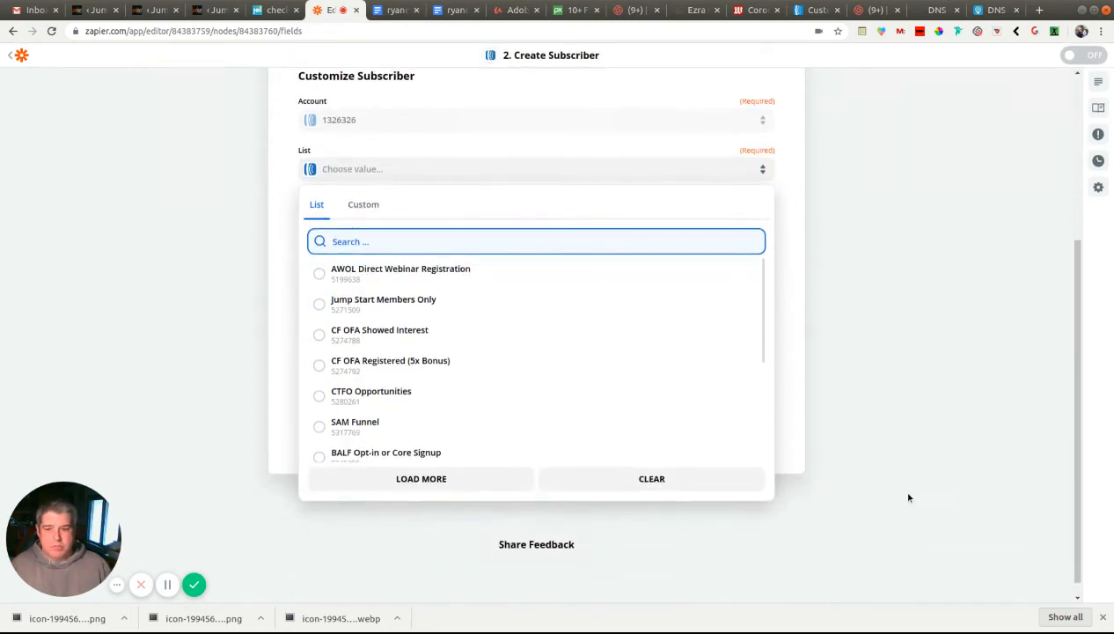
pyautogui.scroll(1, 543, 375)
pyautogui.scroll(-1, 544, 375)
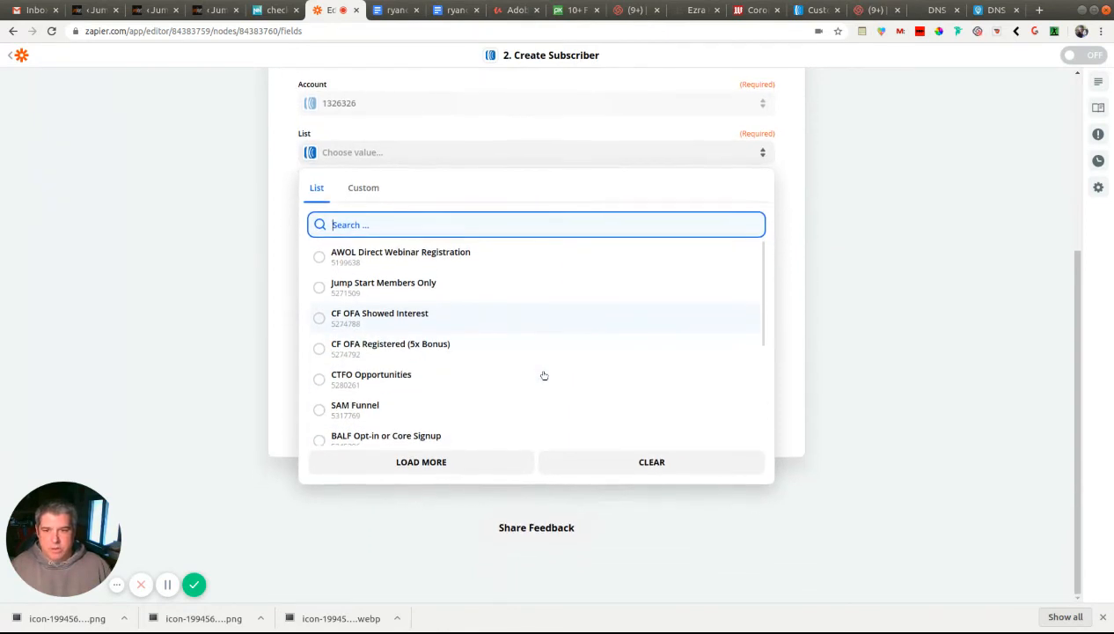
pyautogui.scroll(-3, 458, 392)
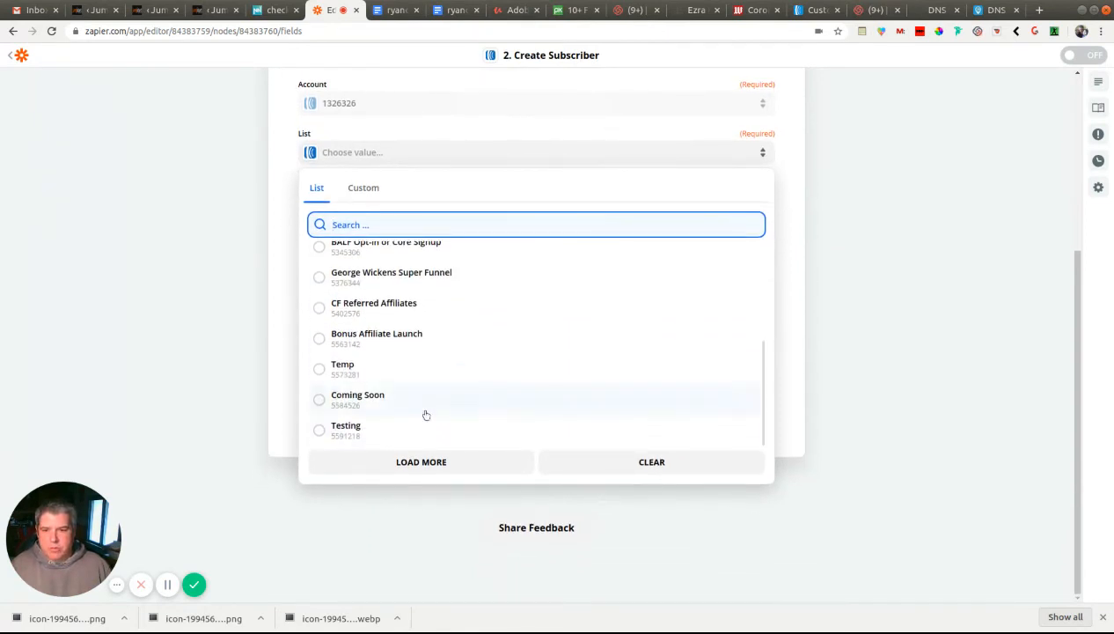
pyautogui.click(350, 431)
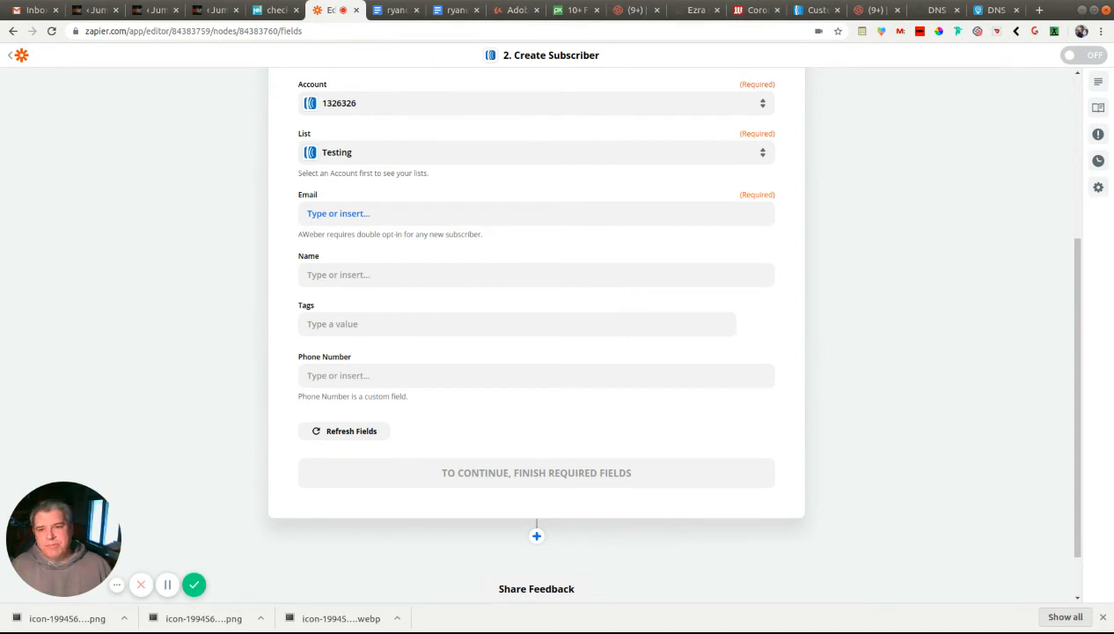
# Map the AWeber subscriber's Email field to Data Contact User Email from the full list of Catch Hook data
pyautogui.click(340, 213)
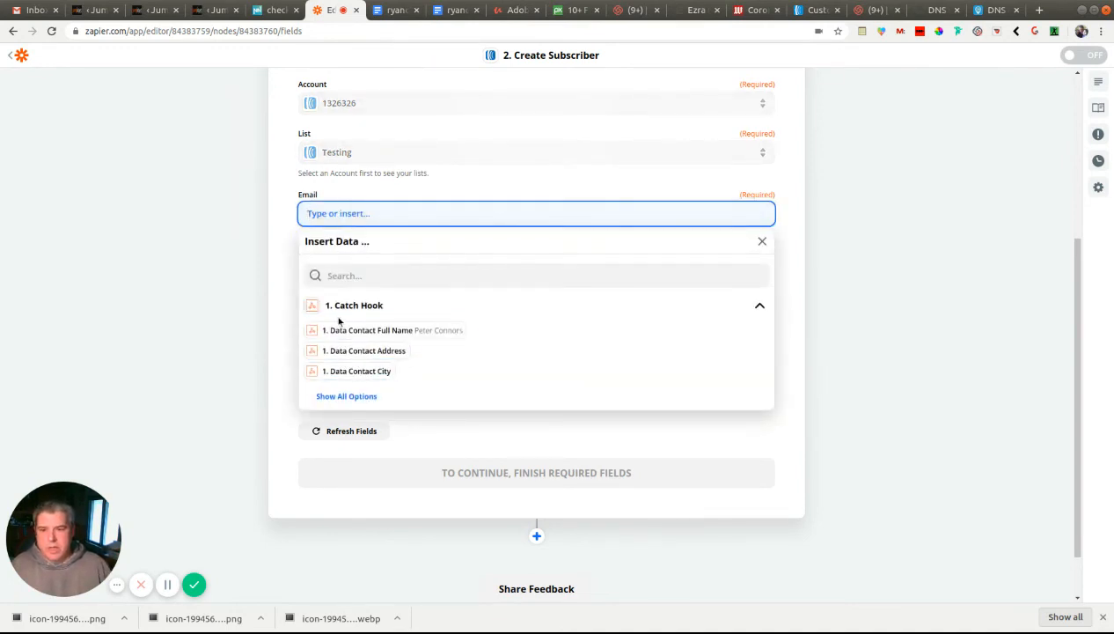
pyautogui.click(342, 396)
pyautogui.scroll(-3, 475, 373)
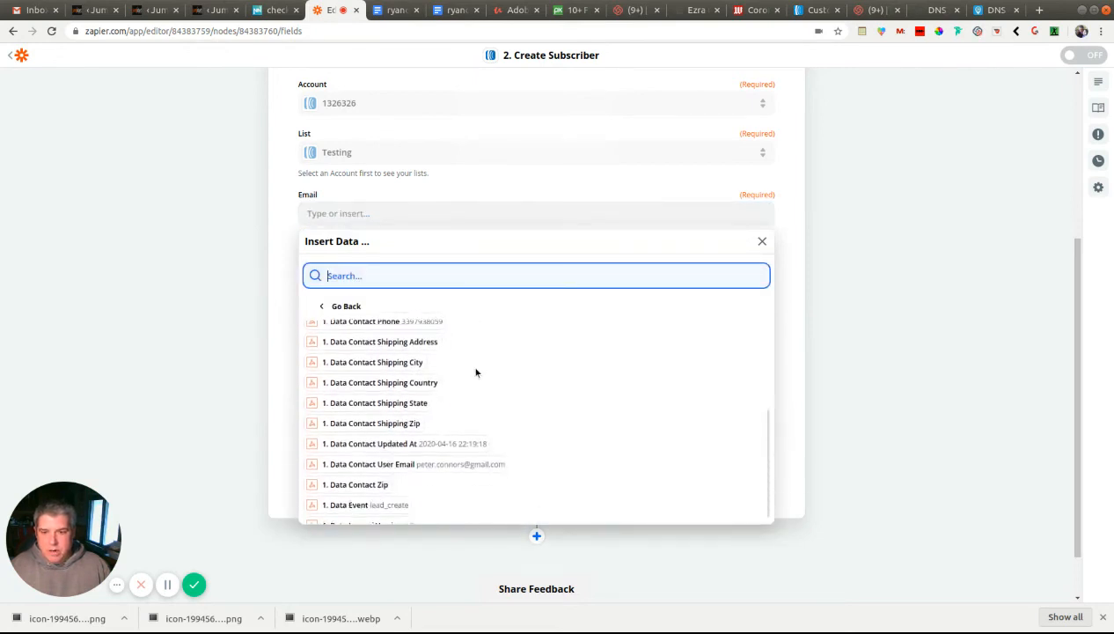
pyautogui.scroll(-3, 476, 373)
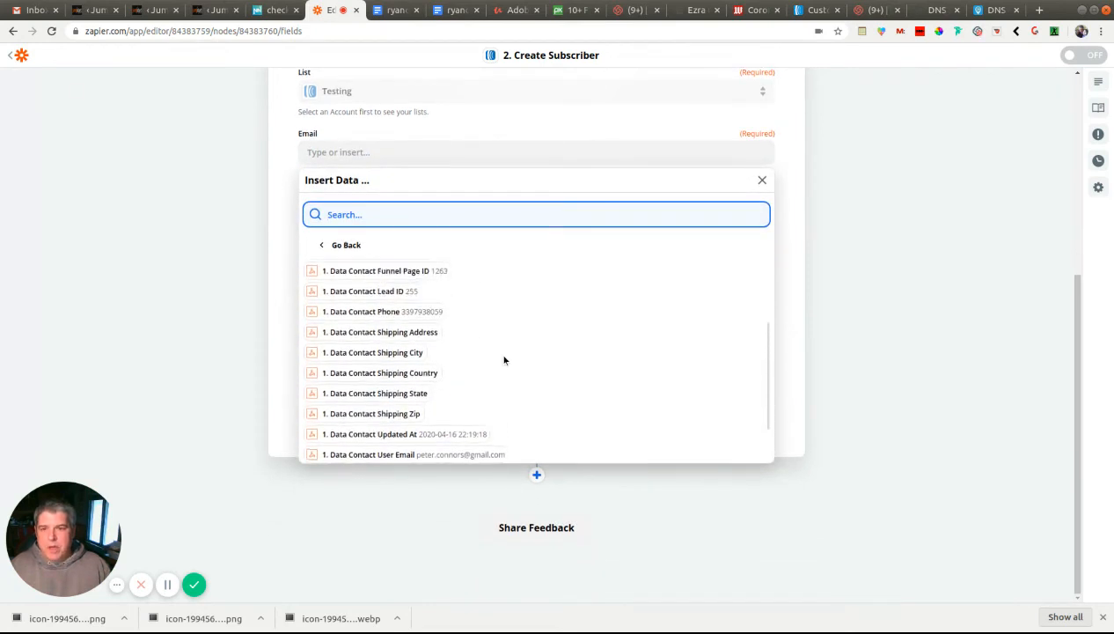
pyautogui.scroll(3, 504, 359)
pyautogui.scroll(-5, 535, 432)
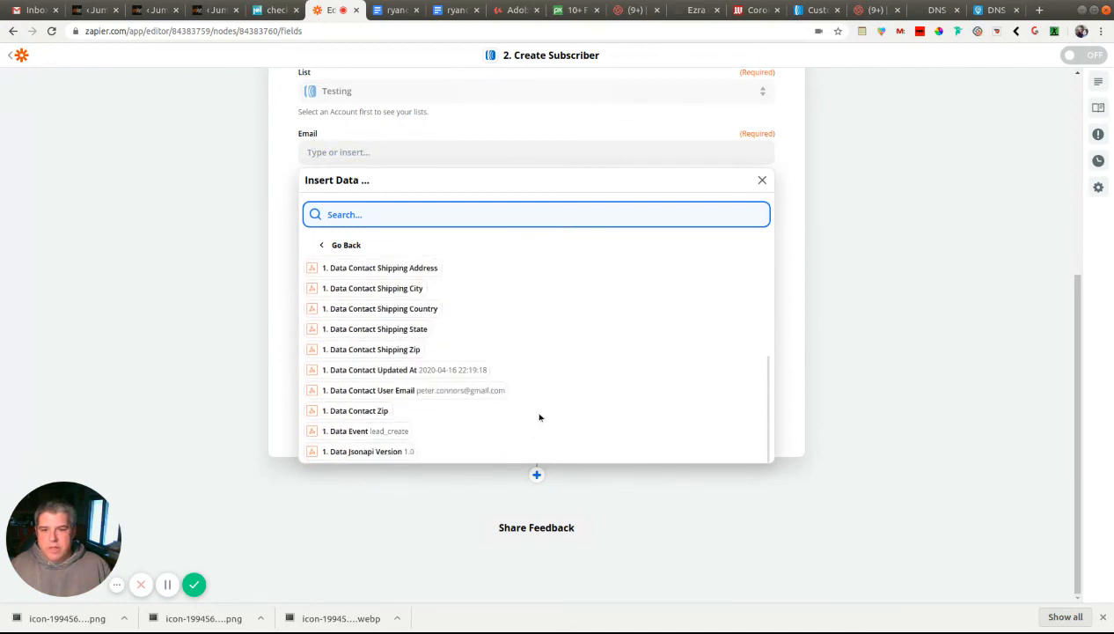
pyautogui.click(424, 393)
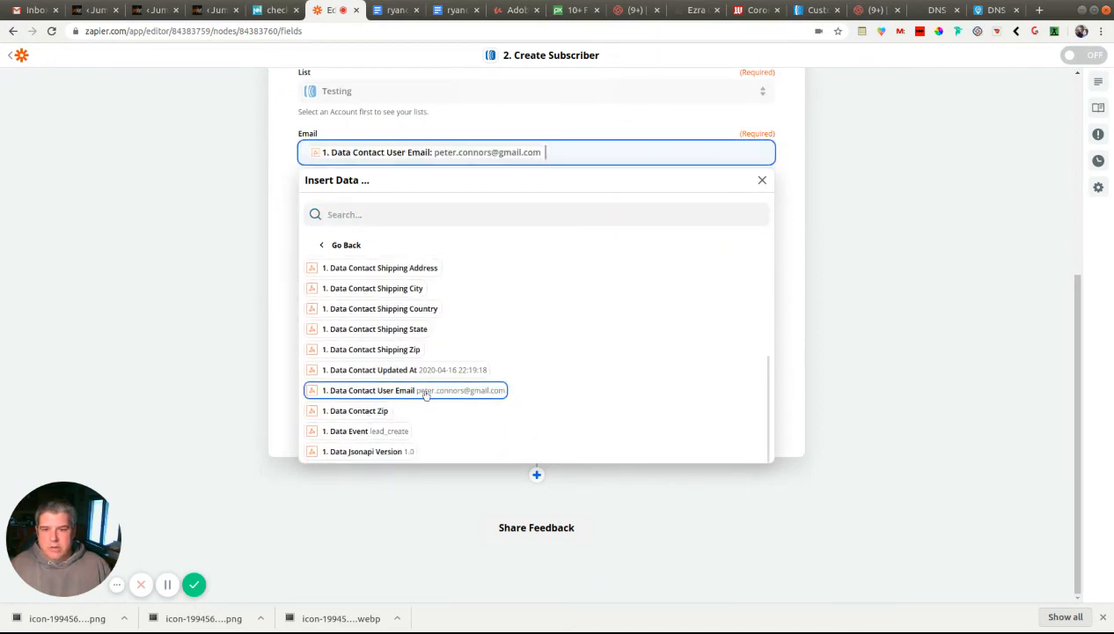
pyautogui.click(537, 117)
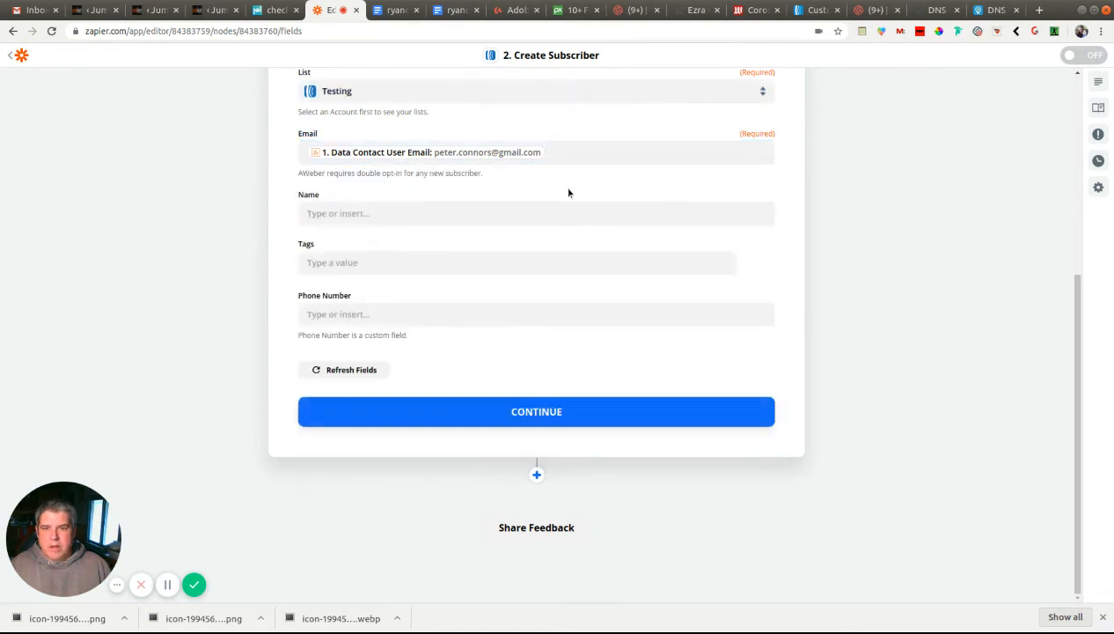
# Map the subscriber's Name field to Data Contact Full Name from the Catch Hook data
pyautogui.click(358, 212)
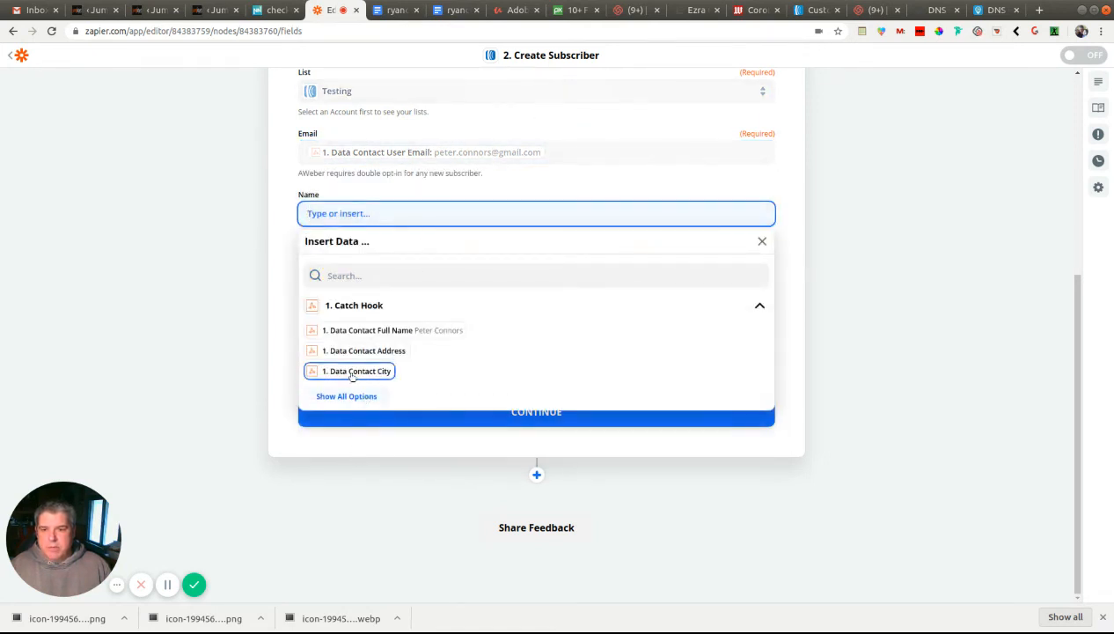
pyautogui.click(432, 332)
pyautogui.click(514, 189)
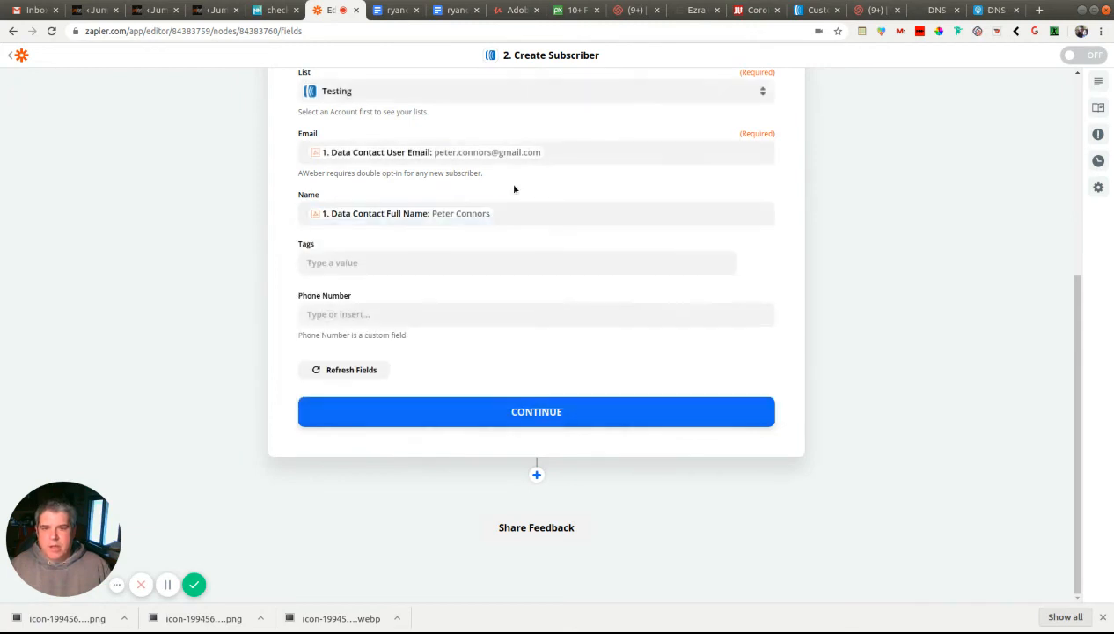
# Enter test-follow-up as the subscriber's tag
pyautogui.click(317, 262)
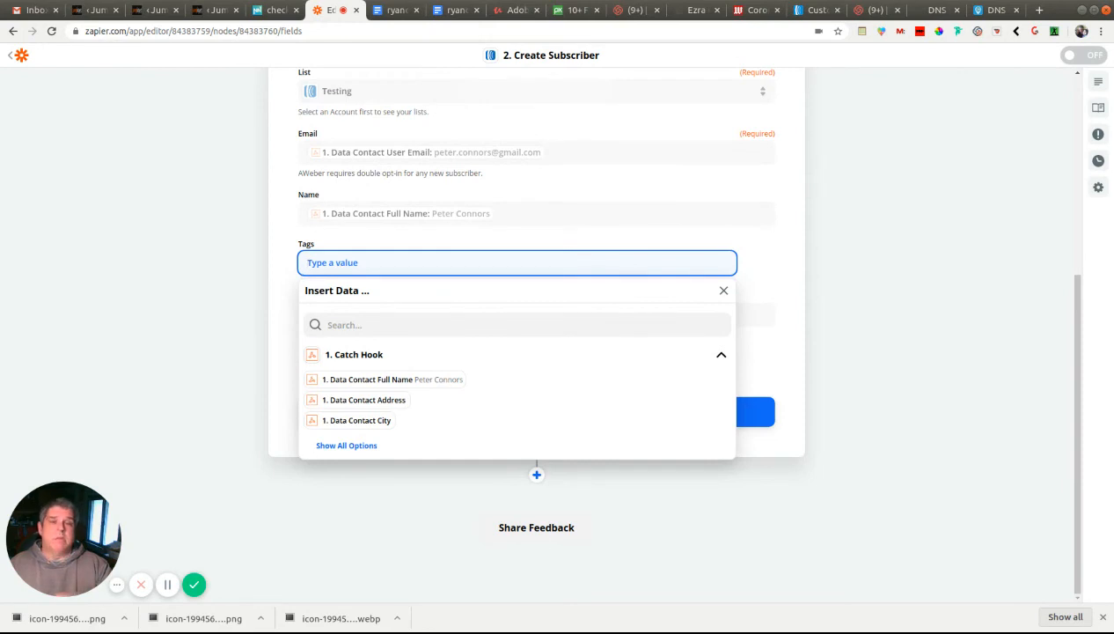
pyautogui.write('j')
pyautogui.press('BackSpace')
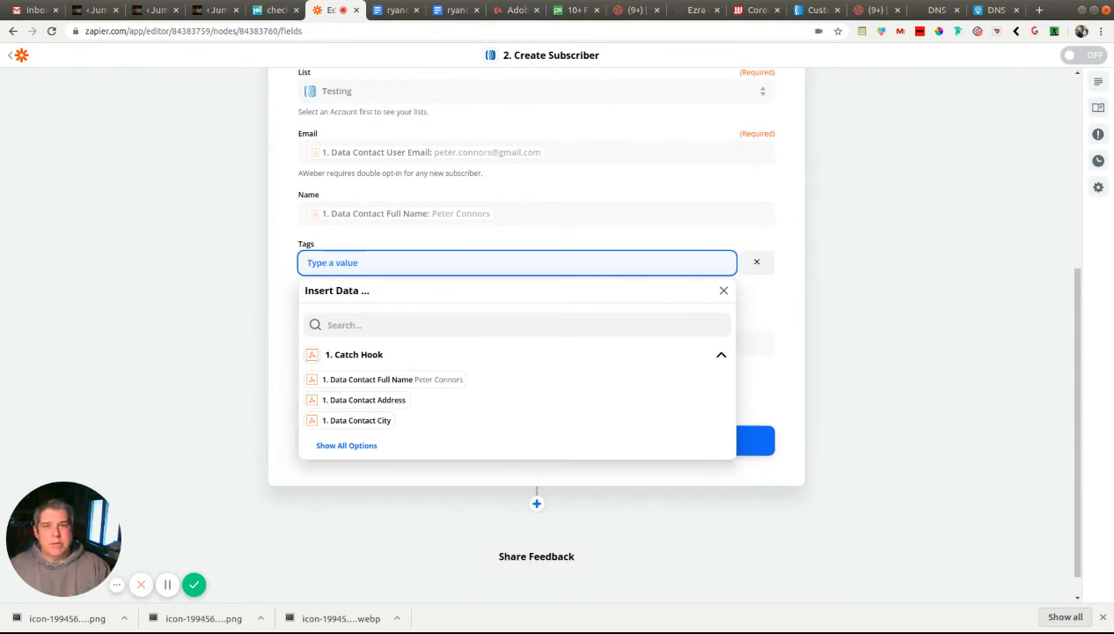
pyautogui.write('camp')
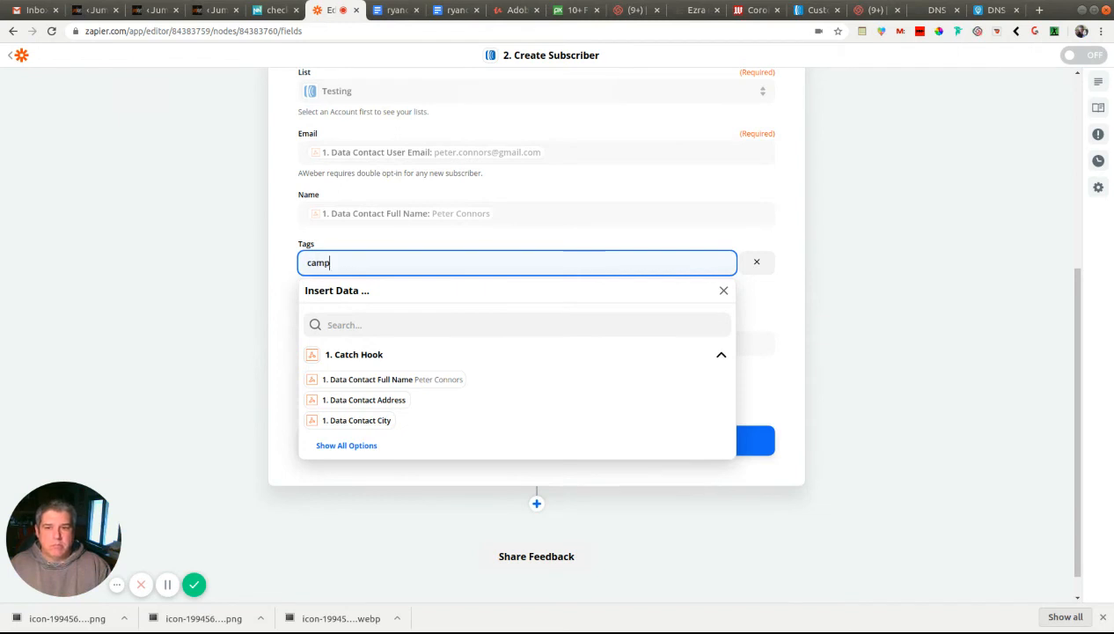
pyautogui.press('BackSpace')
pyautogui.press('BackSpace')
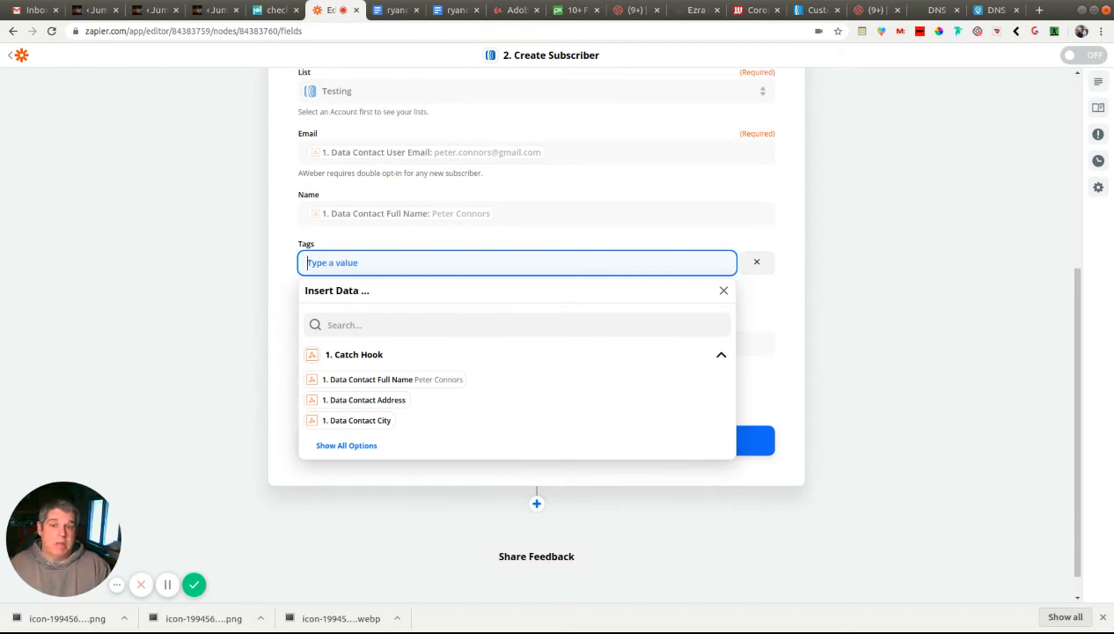
pyautogui.write('test-fo')
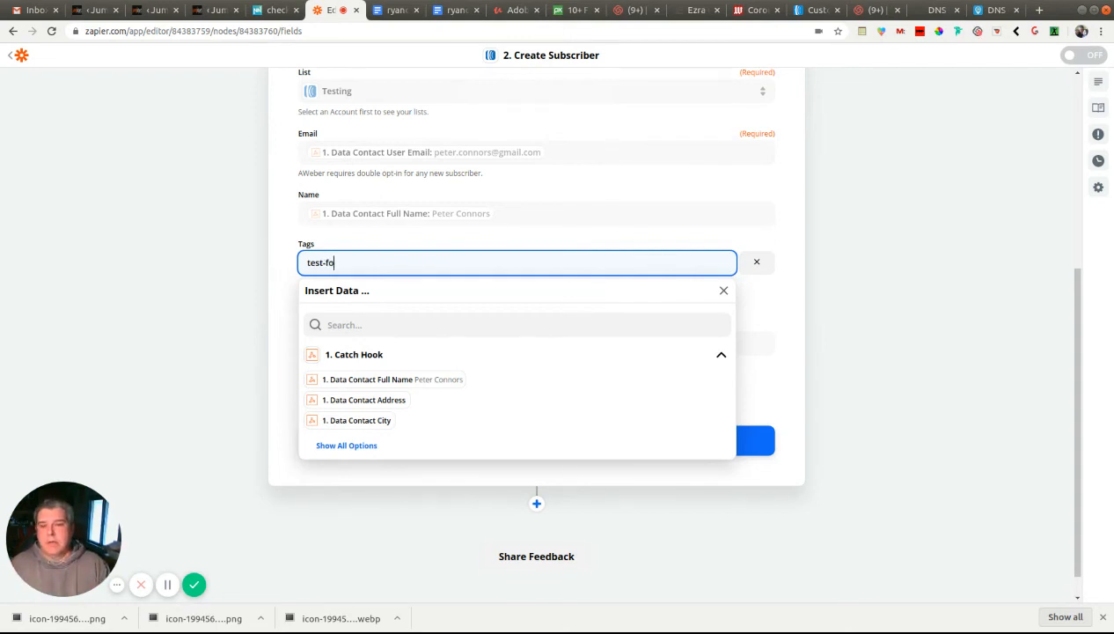
pyautogui.write('llow-up')
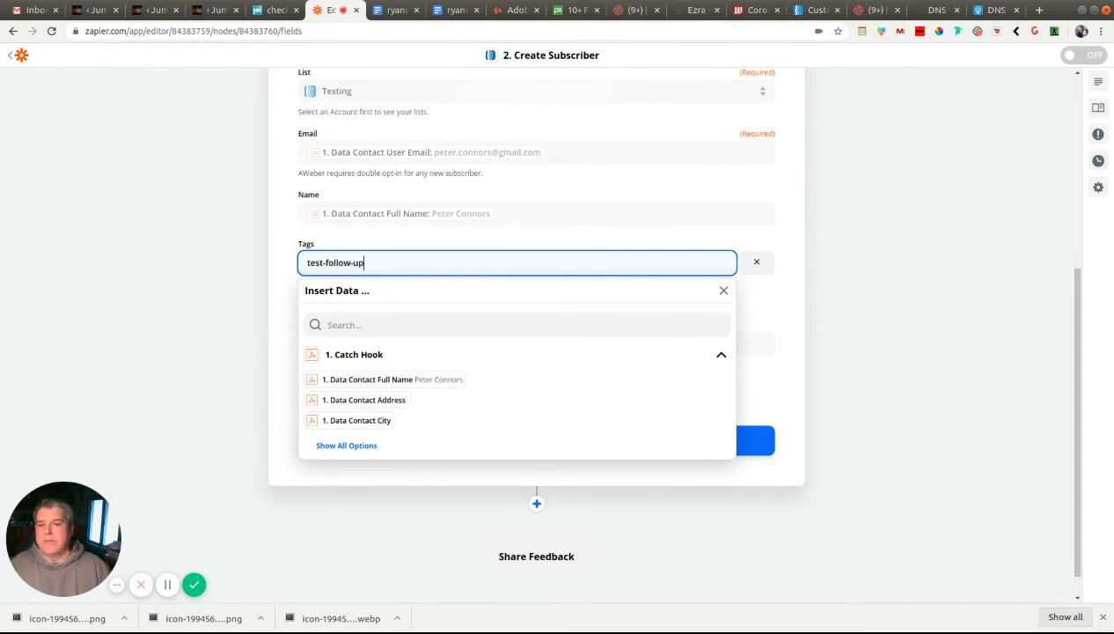
pyautogui.press('Return')
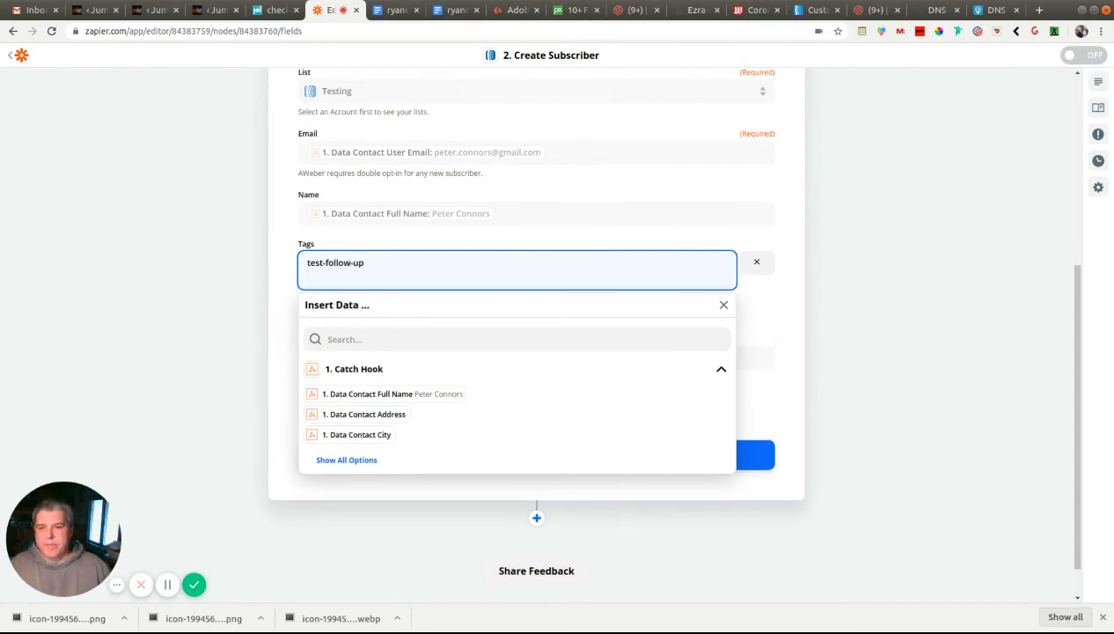
pyautogui.press('BackSpace')
pyautogui.click(400, 238)
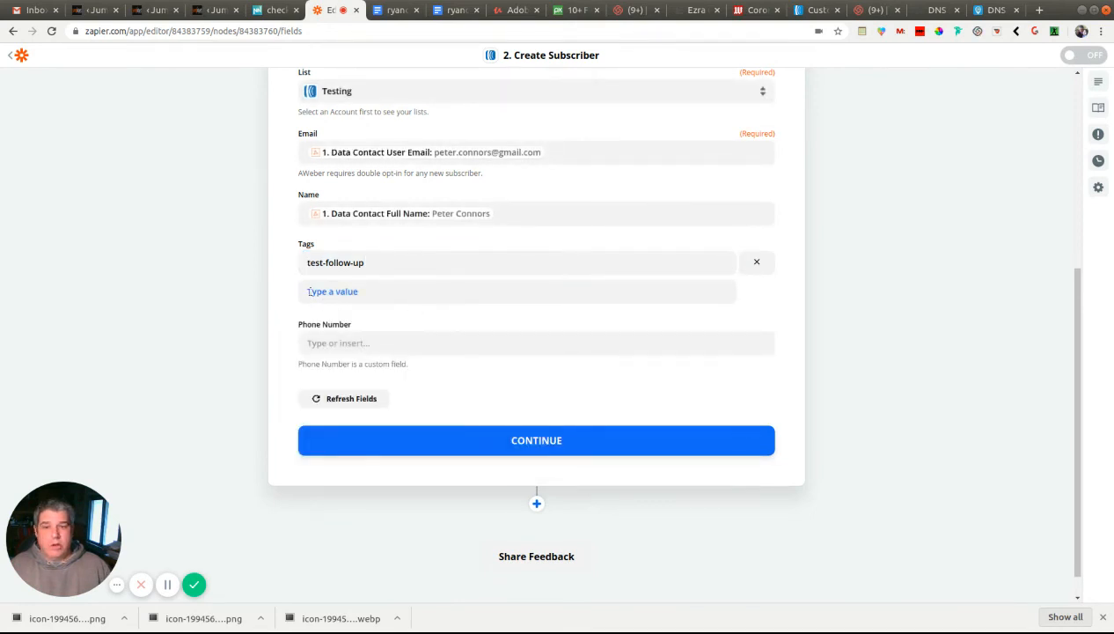
# Map the custom Phone Number field to Data Contact Phone from the full list of Catch Hook data
pyautogui.click(335, 345)
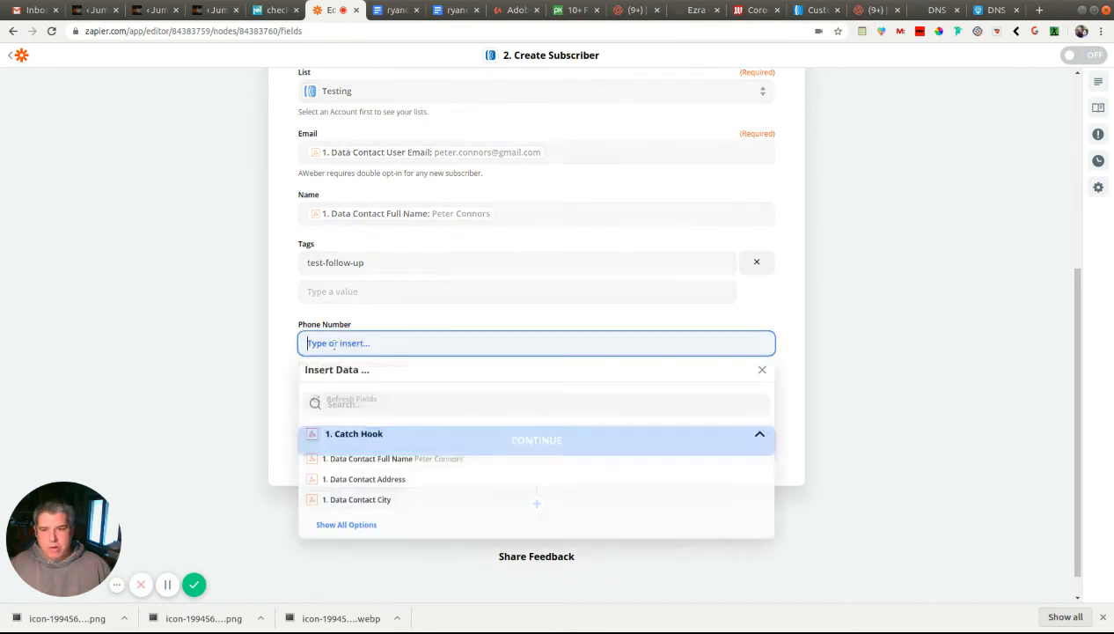
pyautogui.click(349, 525)
pyautogui.scroll(-5, 493, 488)
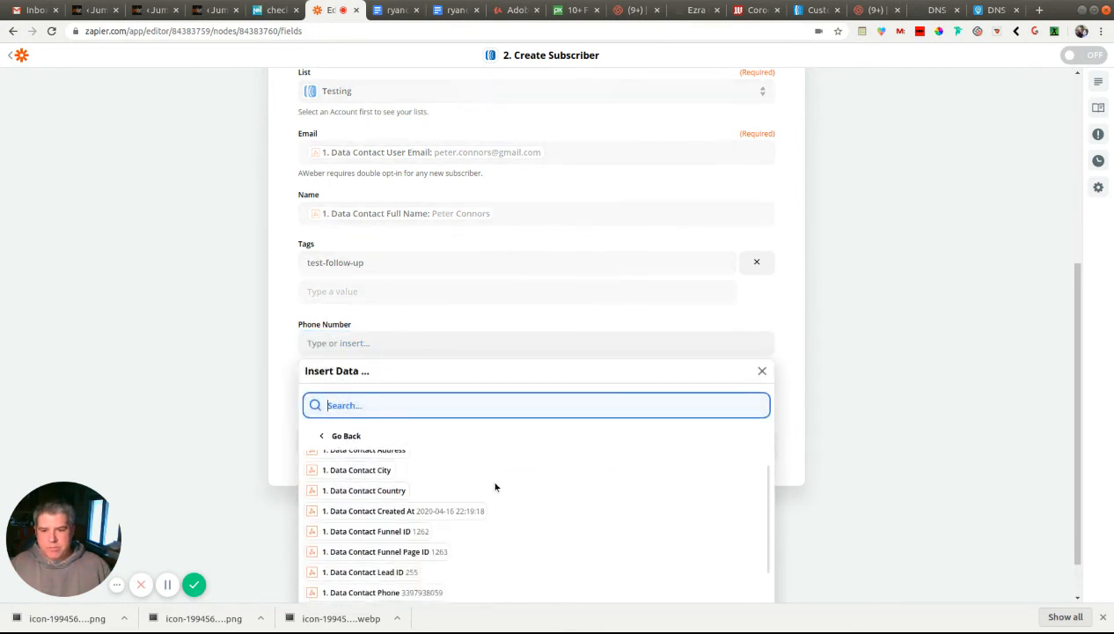
pyautogui.scroll(3, 494, 487)
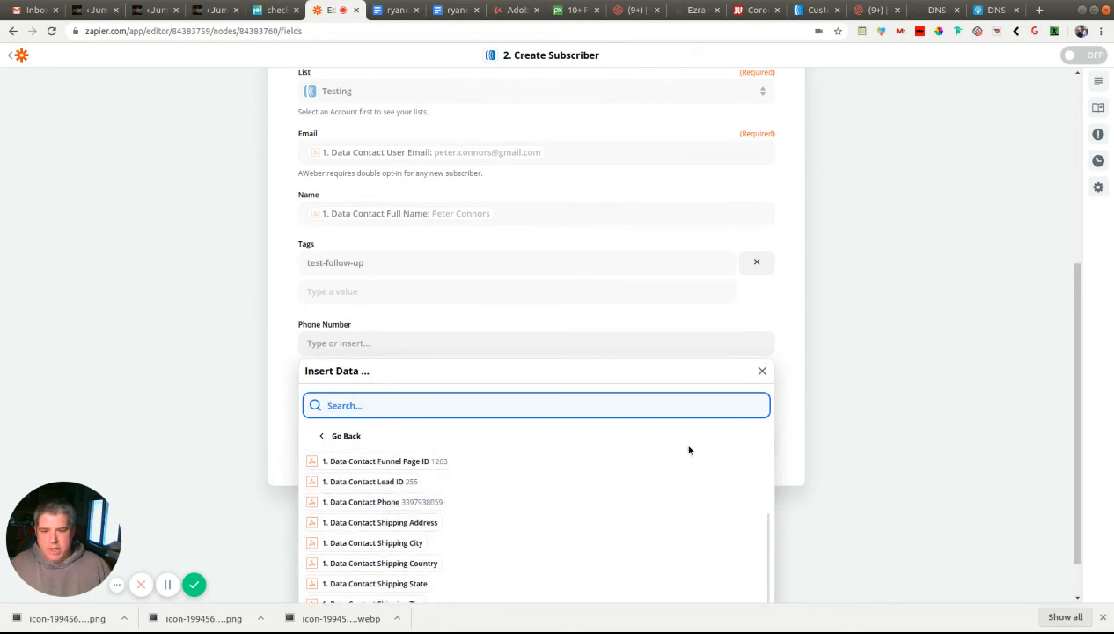
pyautogui.click(428, 502)
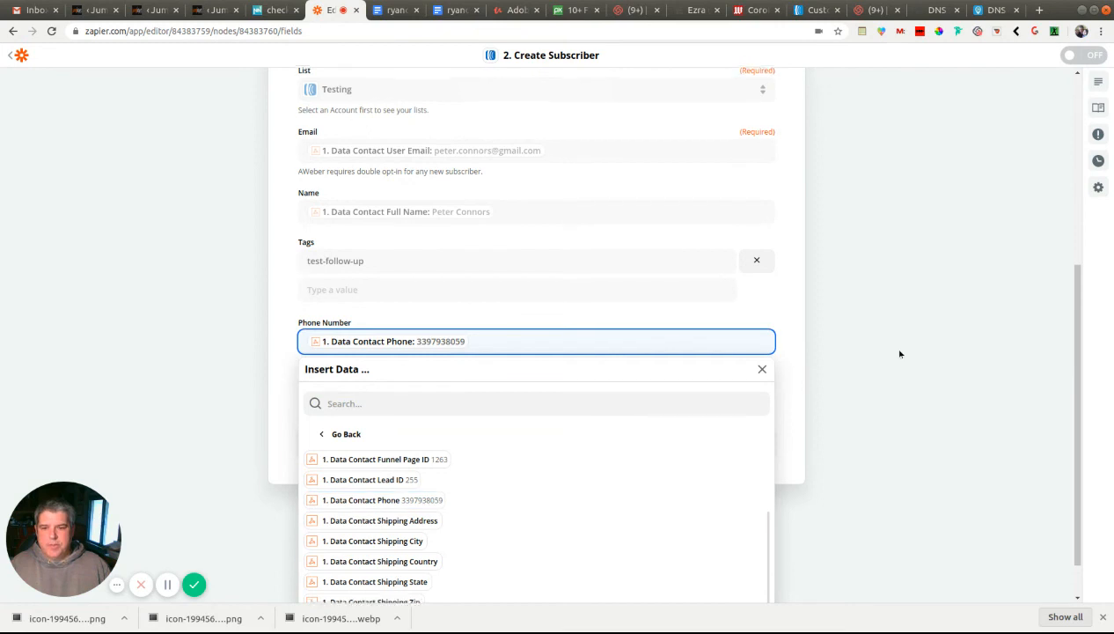
pyautogui.scroll(-1, 579, 321)
pyautogui.click(521, 264)
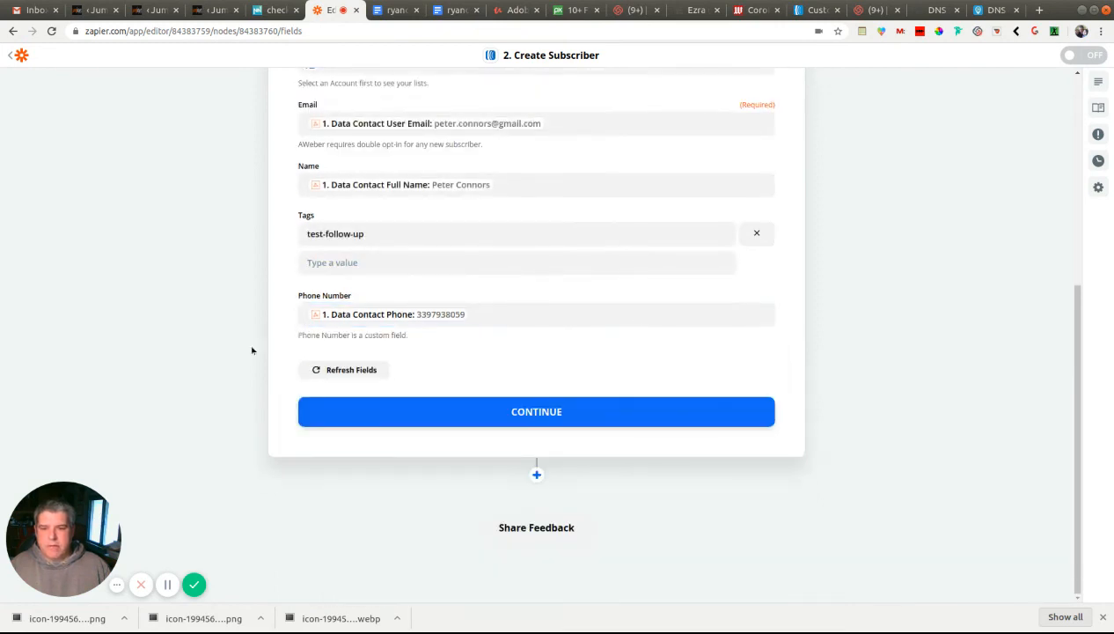
# Continue to the Send Data stage, send a test subscriber to AWeber and review the result
pyautogui.click(537, 412)
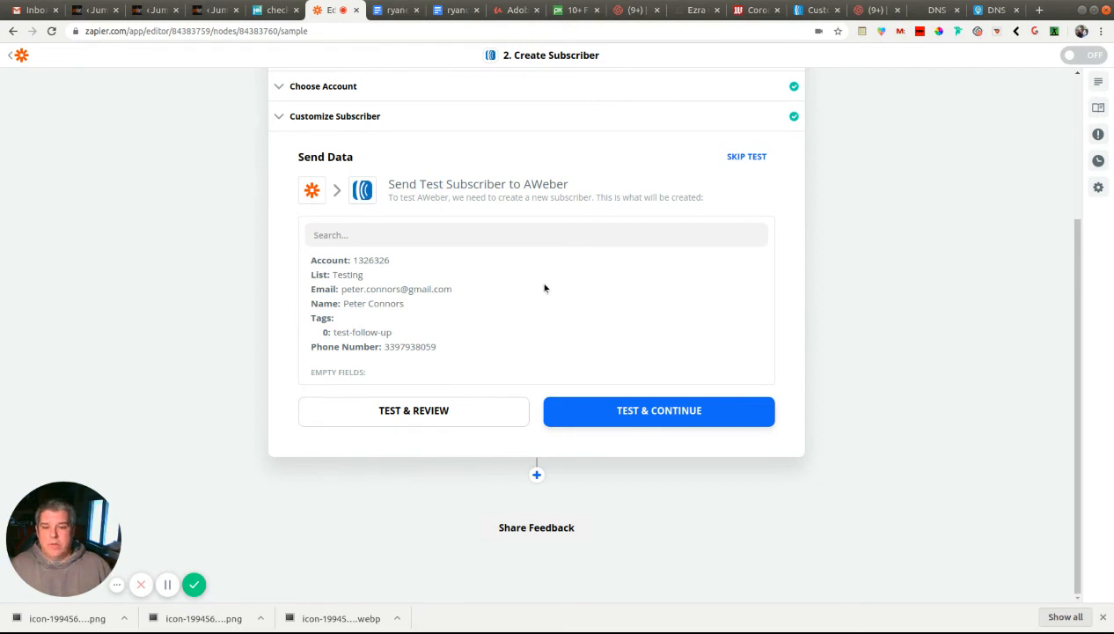
pyautogui.click(374, 413)
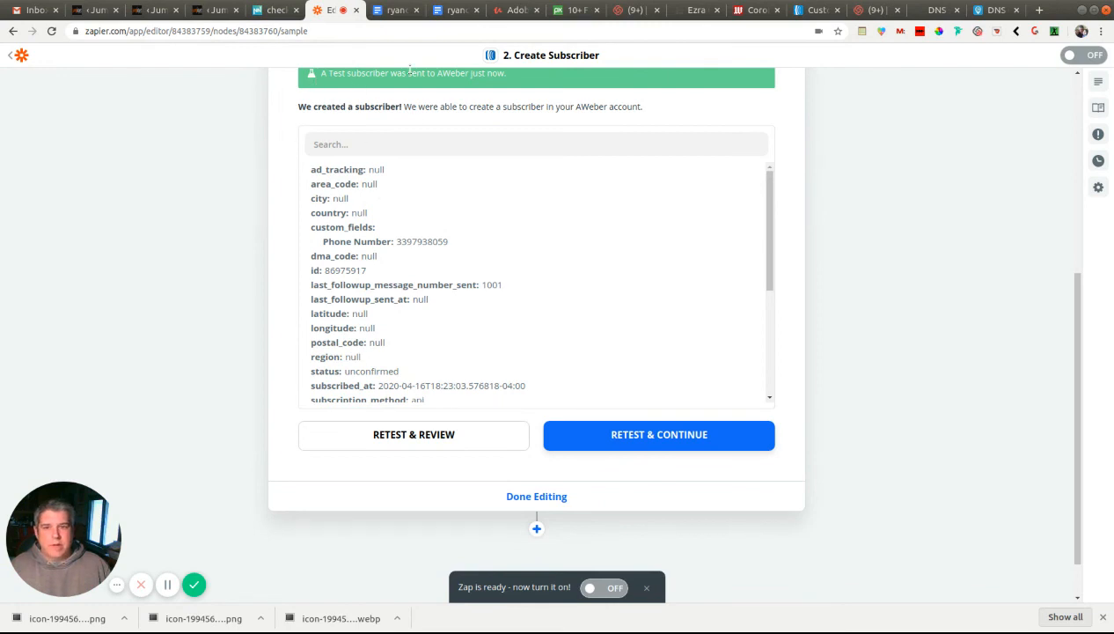
pyautogui.scroll(1, 537, 193)
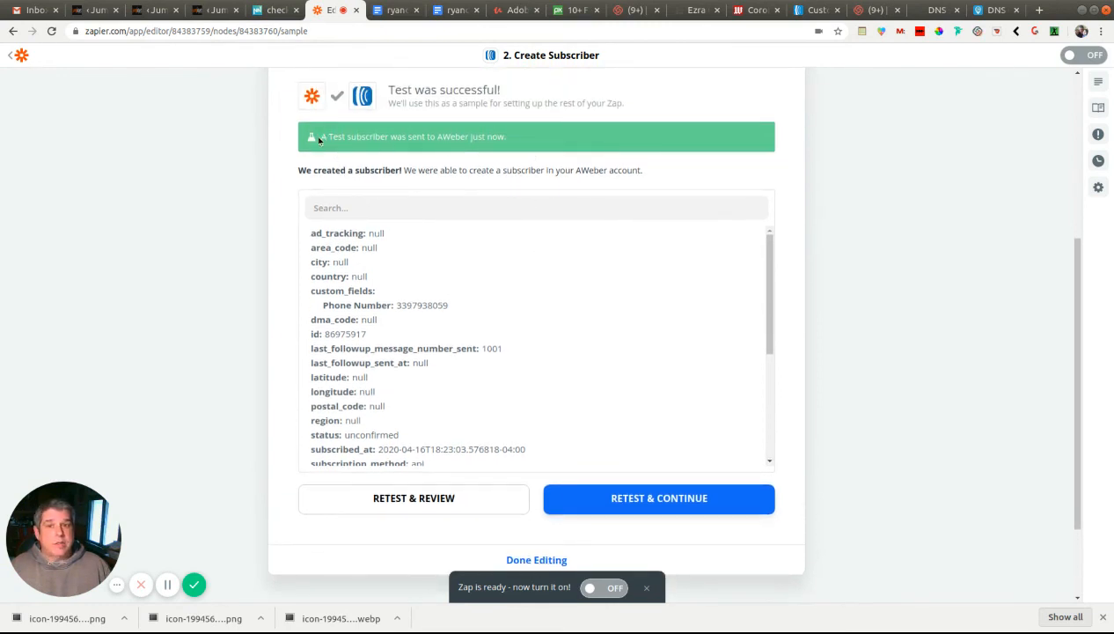
# Switch to AWeber, open the Manage Subscribers page for the Testing list and reload it to check the subscriber's status
pyautogui.click(814, 11)
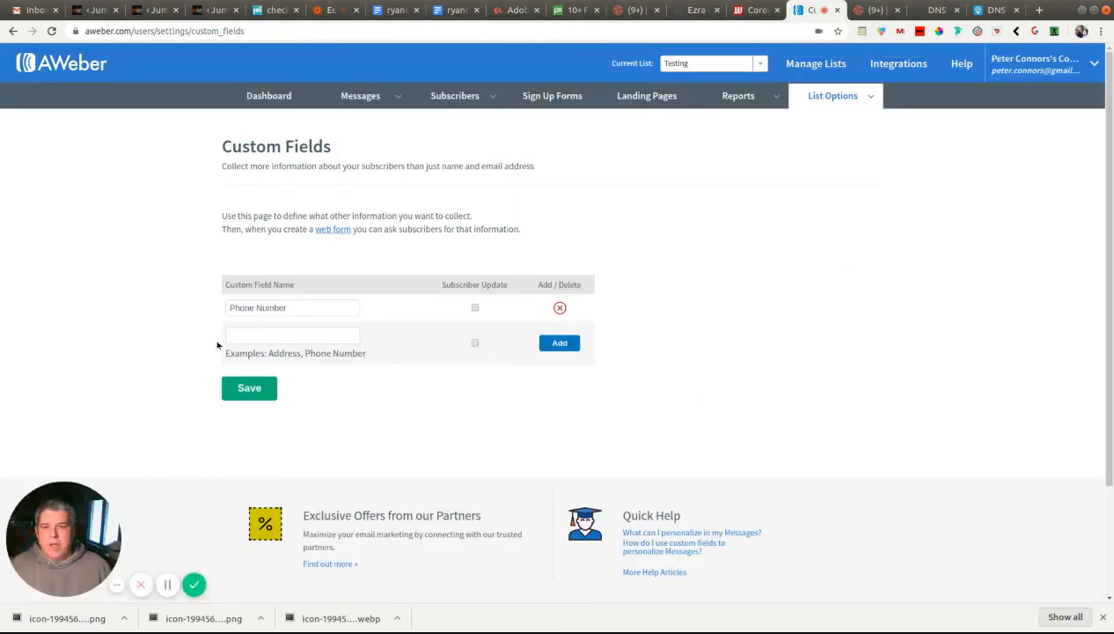
pyautogui.moveTo(454, 98)
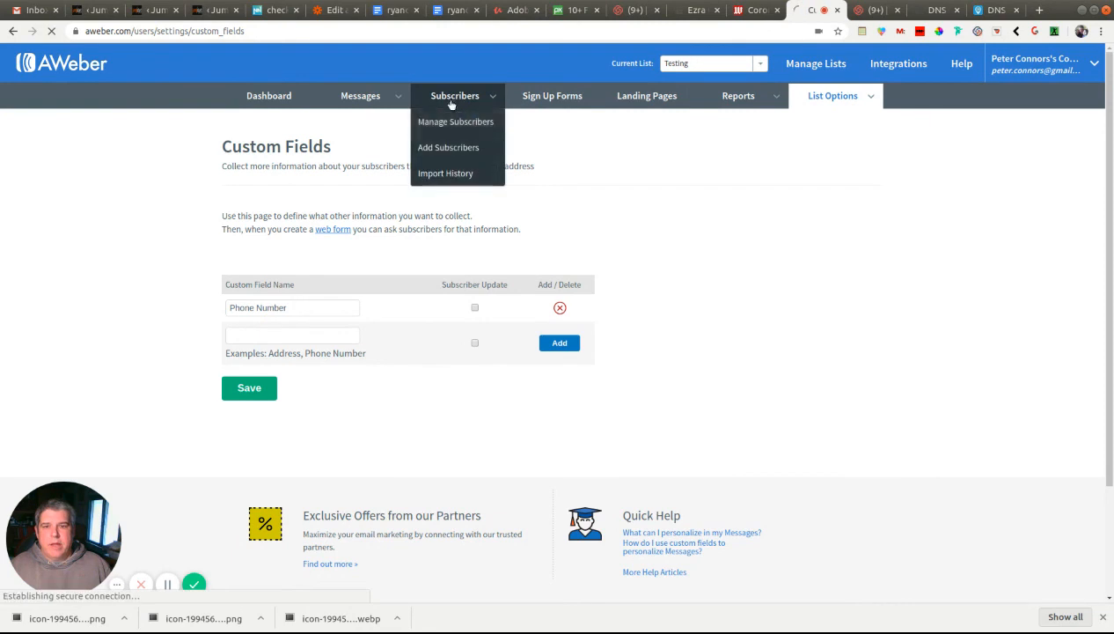
pyautogui.click(440, 118)
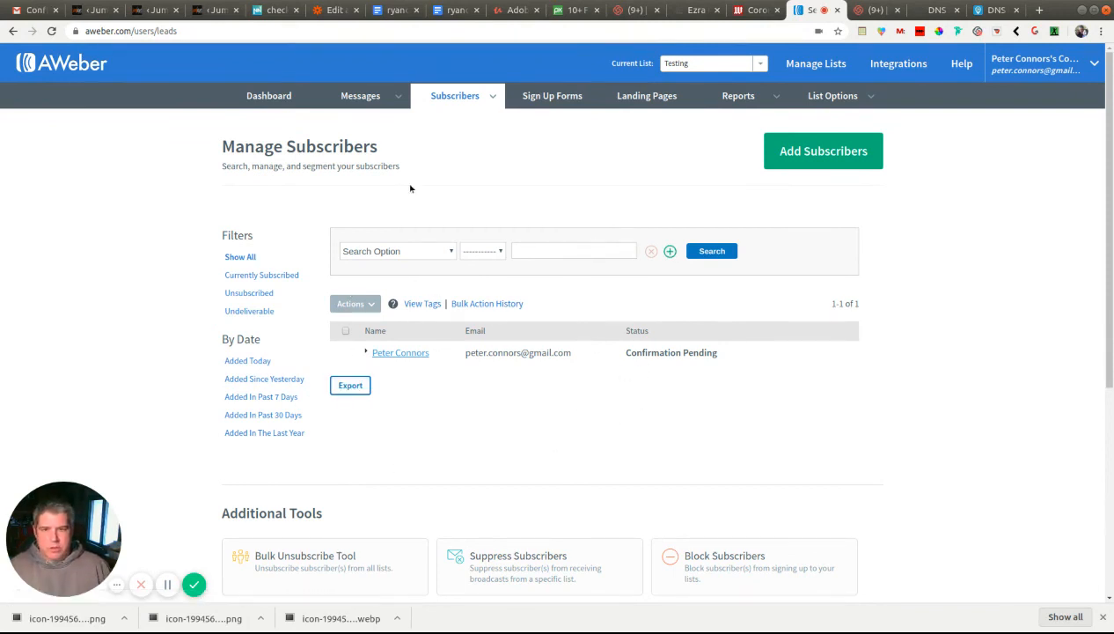
pyautogui.click(51, 32)
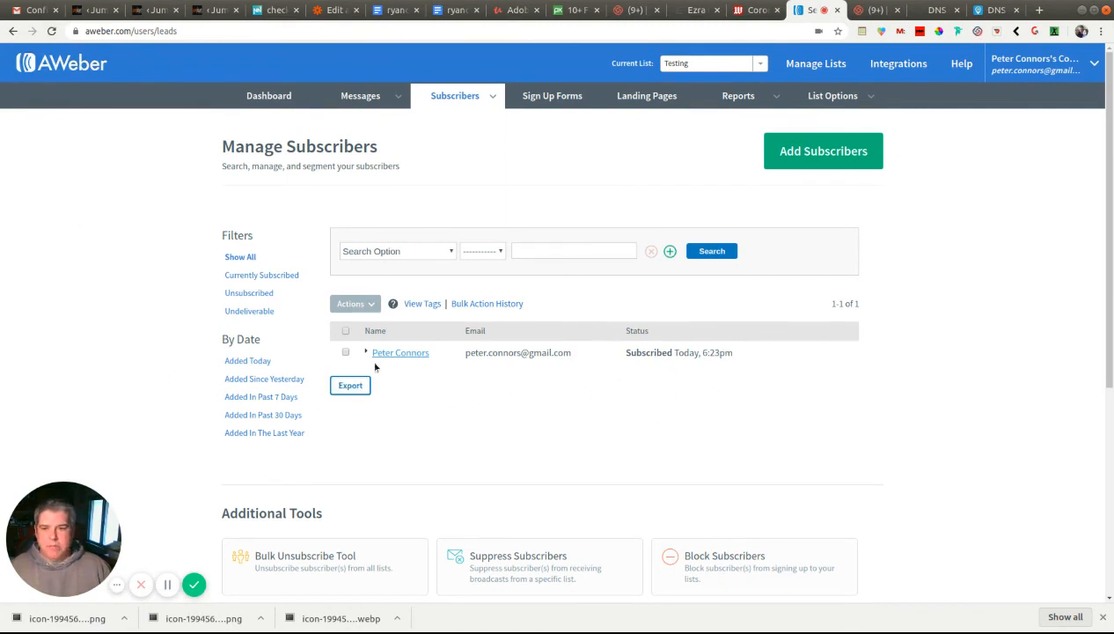
# Expand the test subscriber's details, check the tag and phone number fields, and save the record
pyautogui.click(396, 355)
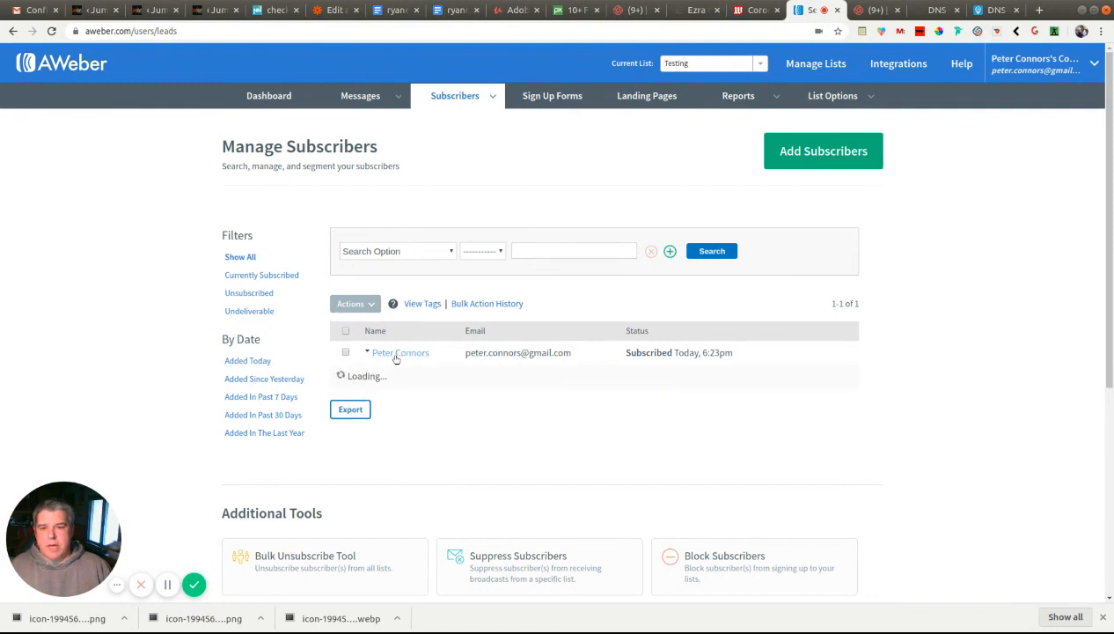
pyautogui.scroll(-3, 472, 388)
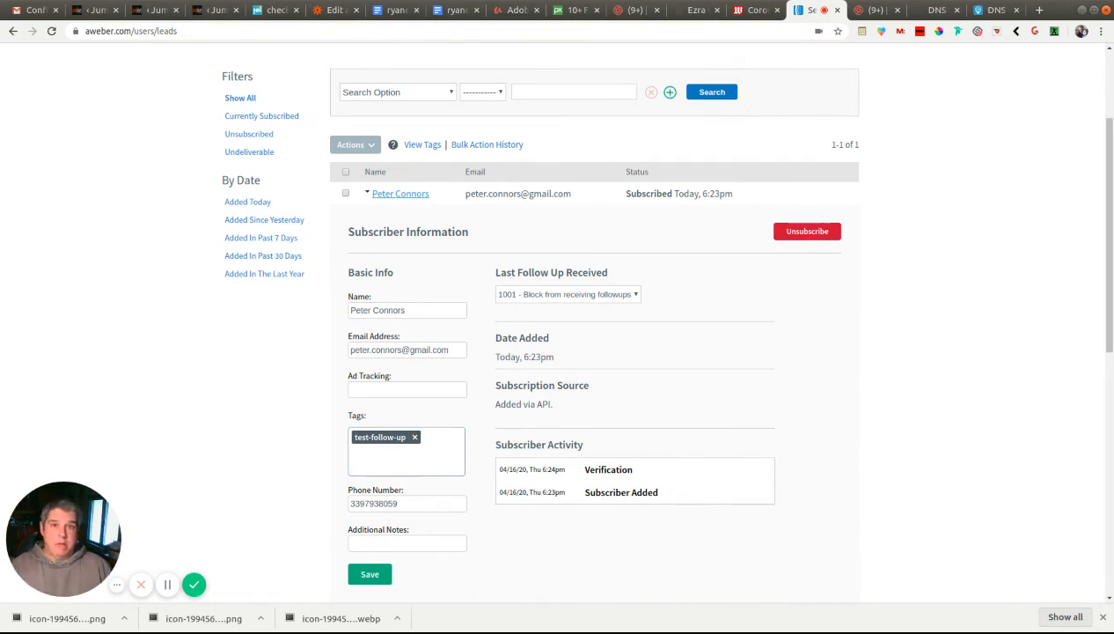
pyautogui.scroll(-3, 410, 455)
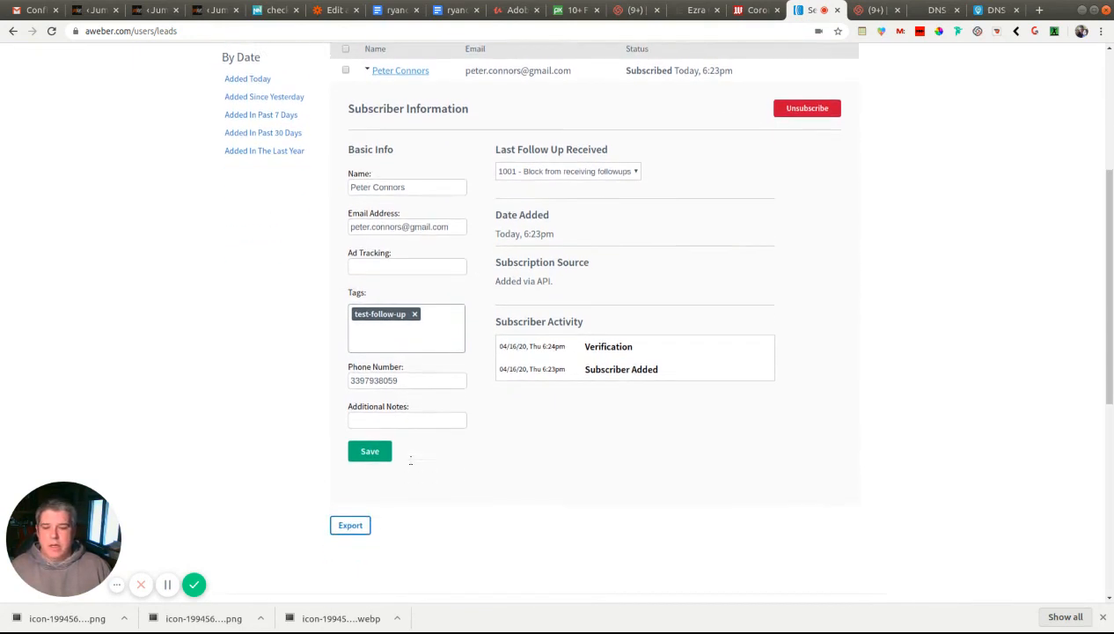
pyautogui.doubleClick(358, 376)
pyautogui.click(521, 429)
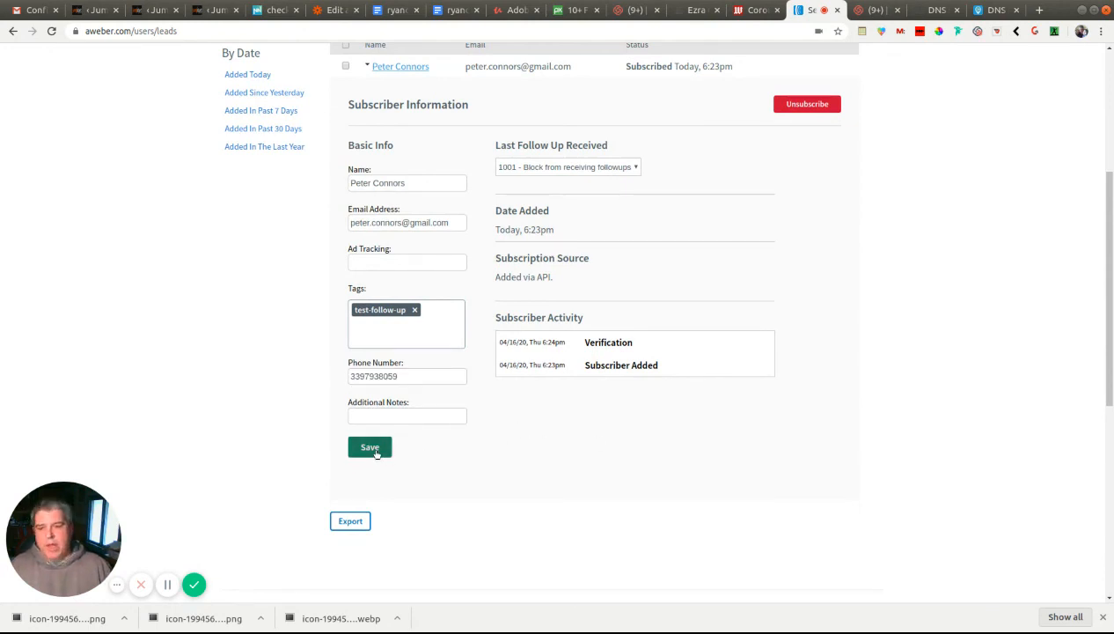
pyautogui.click(373, 448)
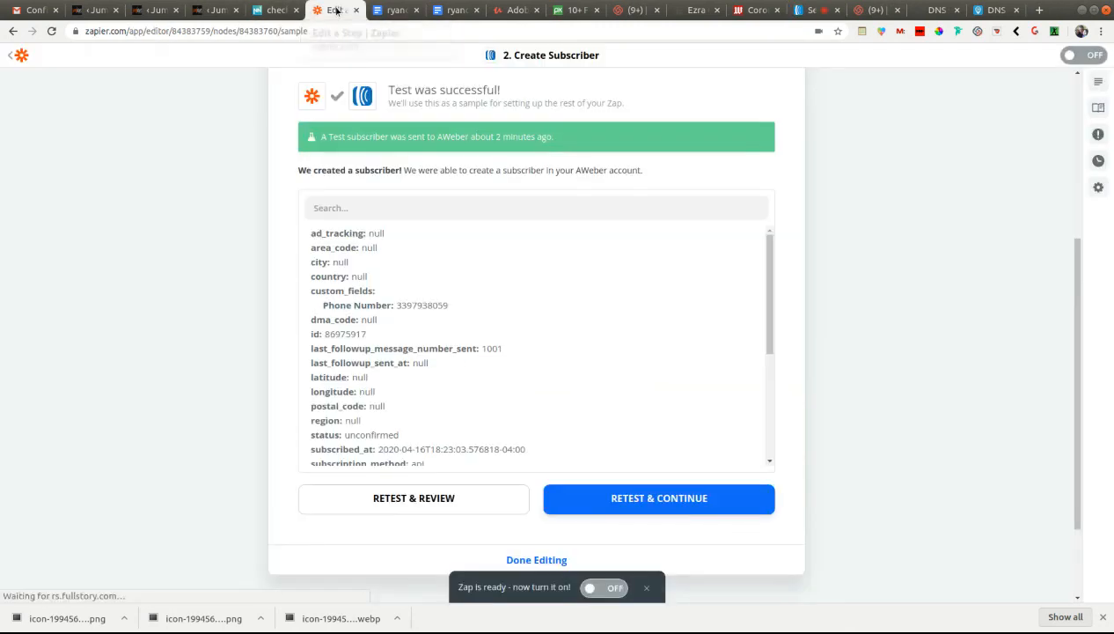
# Switch back to Zapier, look over the test subscriber data, finish editing the Create Subscriber action and turn the Zap on
pyautogui.click(337, 8)
pyautogui.scroll(-3, 644, 447)
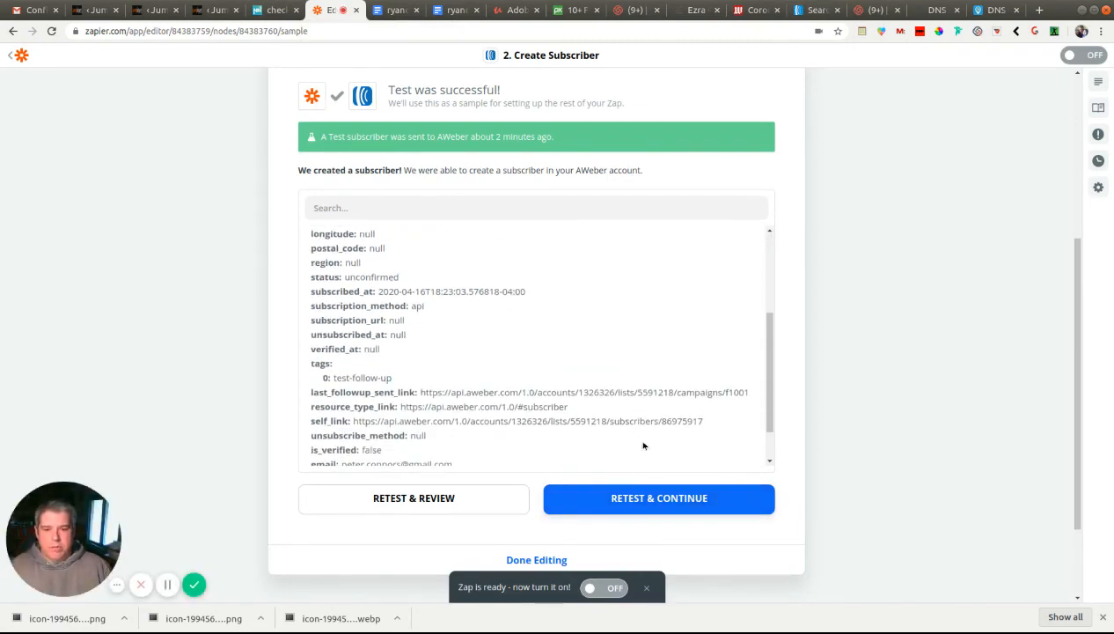
pyautogui.scroll(-2, 654, 418)
pyautogui.scroll(-2, 820, 425)
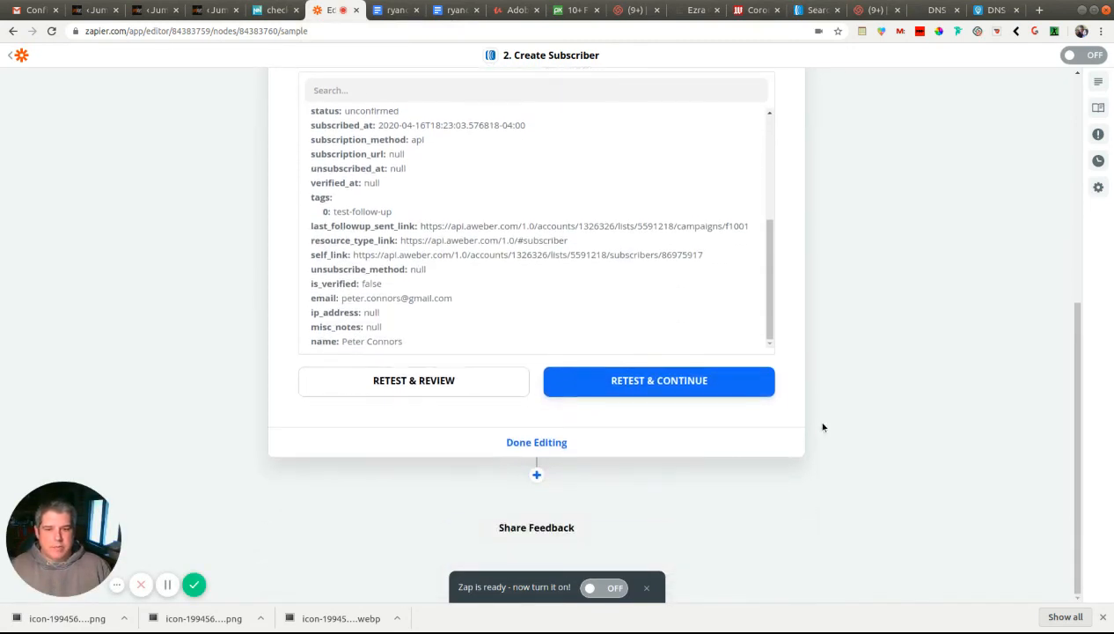
pyautogui.click(536, 443)
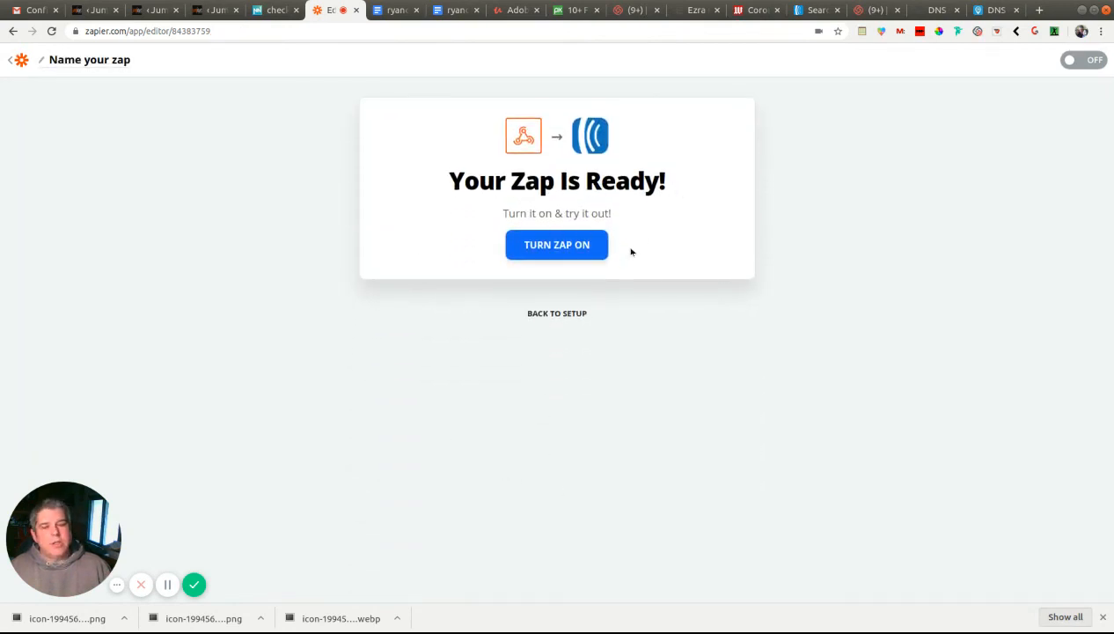
pyautogui.click(556, 251)
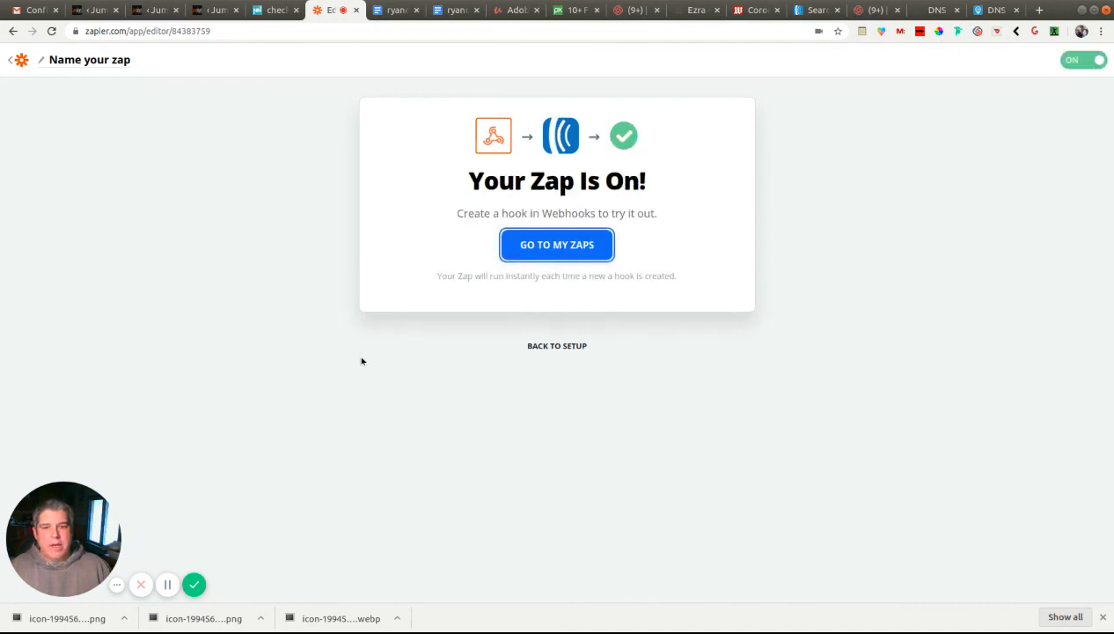